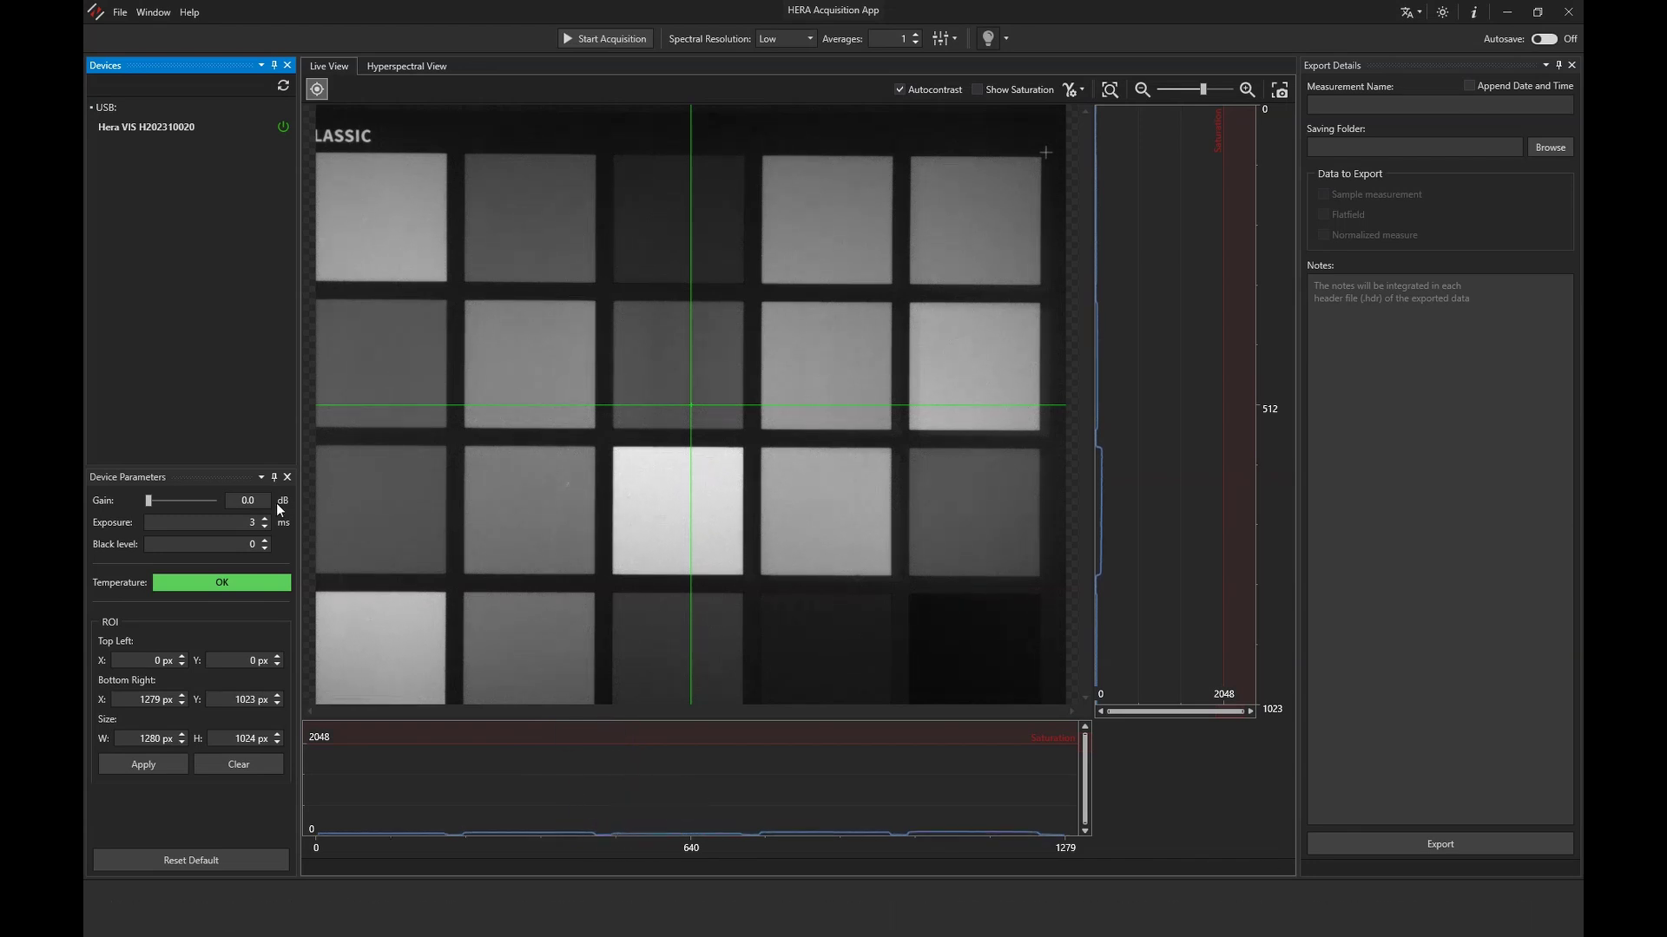
Set the camera exposure to 15 ms, and raise it in single steps to 18 ms
{"action": "left_click", "coordinate": [252, 524]}
{"action": "type", "text": "15."}
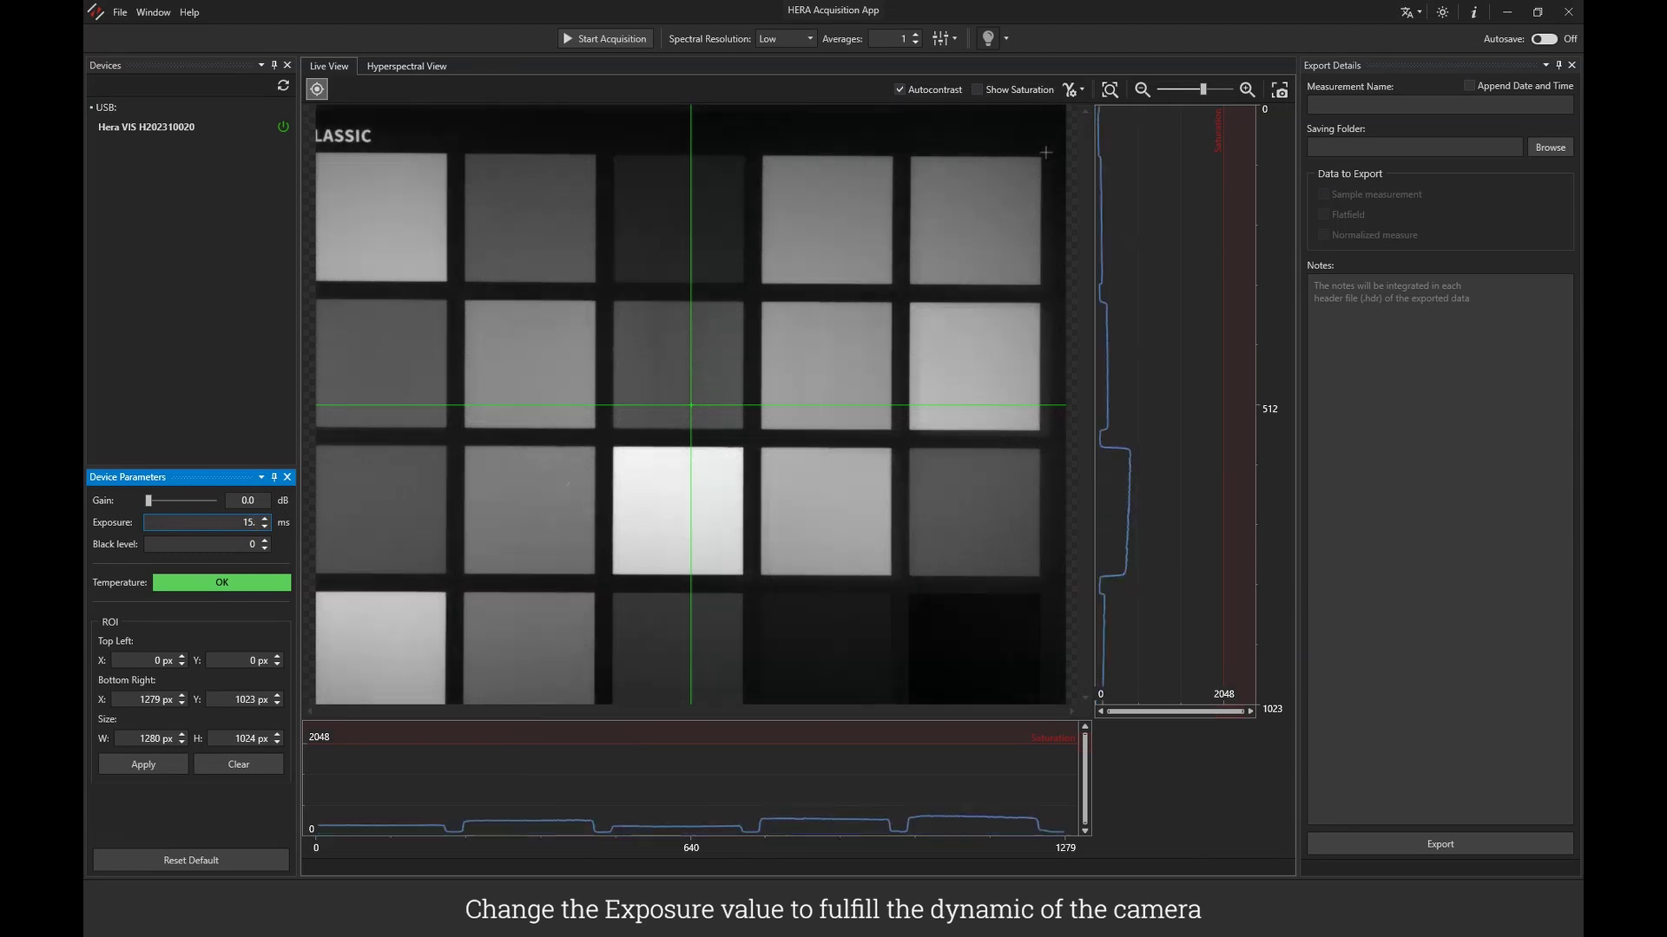
{"action": "left_click", "coordinate": [265, 519]}
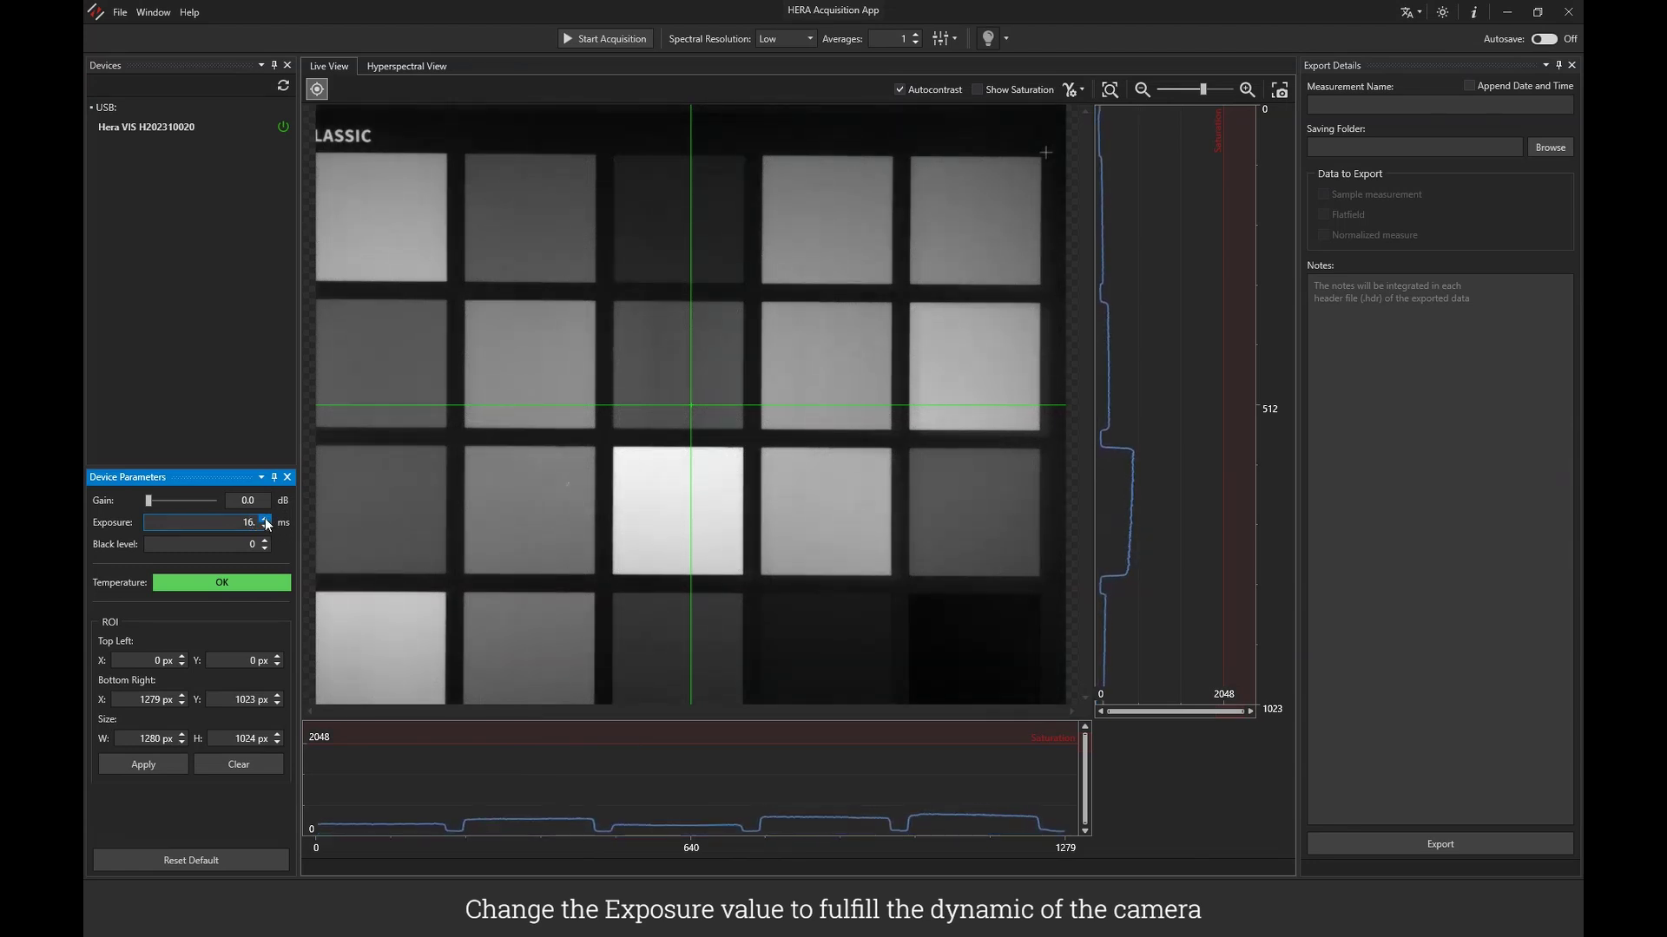
{"action": "left_click", "coordinate": [265, 519]}
{"action": "left_click", "coordinate": [265, 519]}
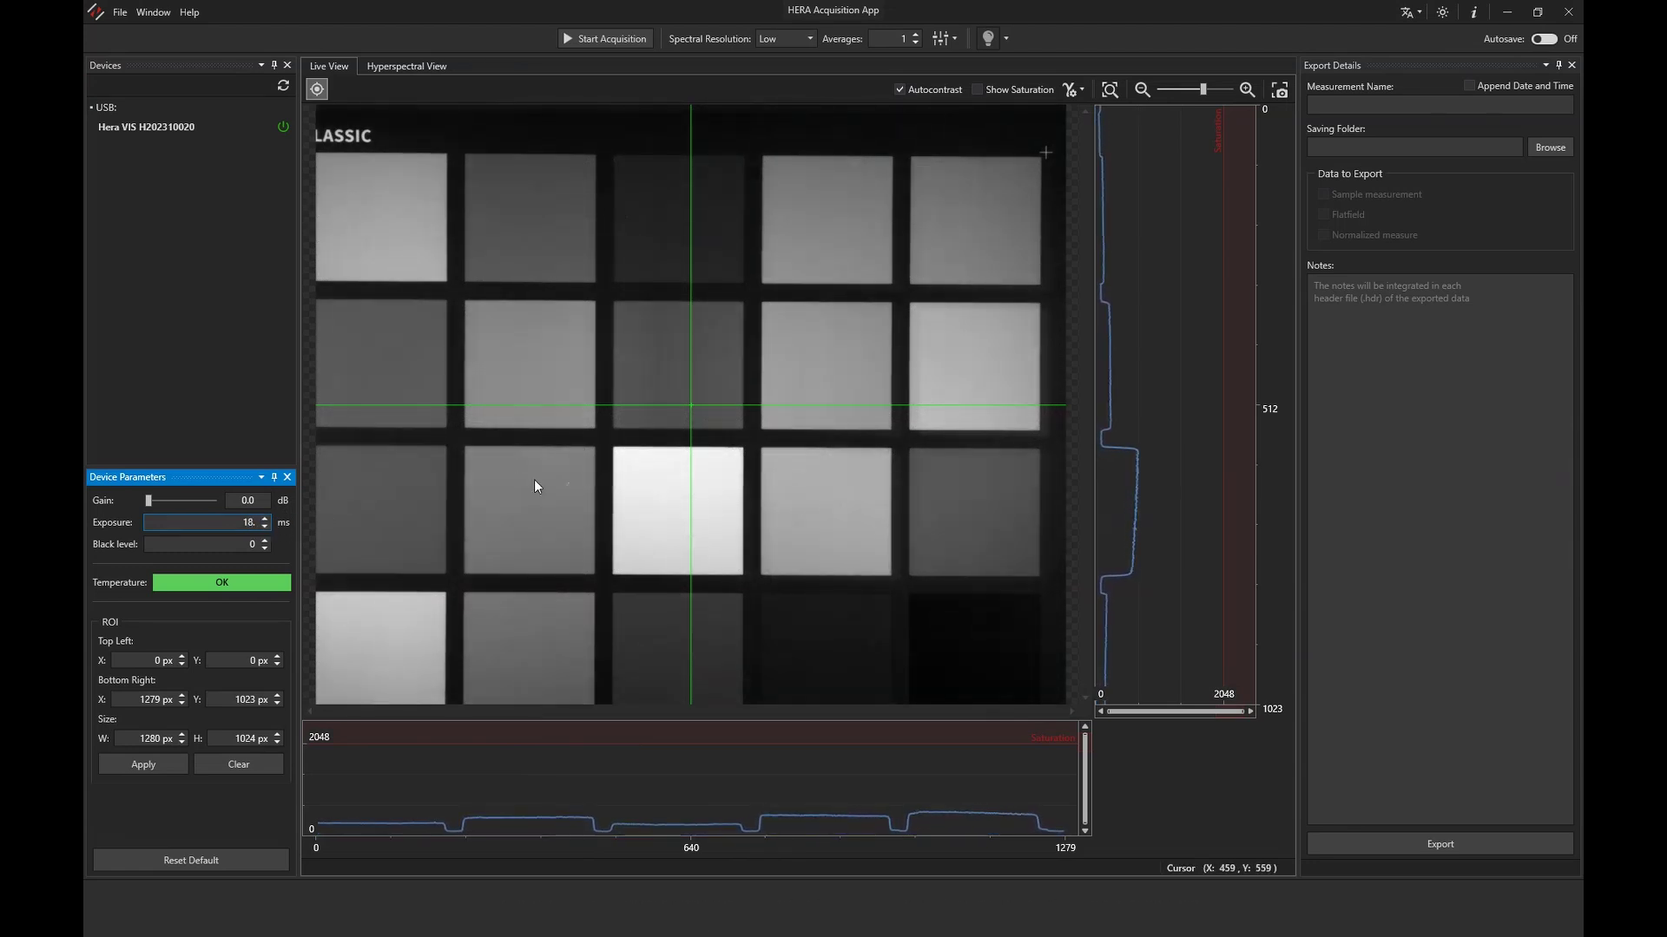
Check the count profiles on a lower-left and an upper-right colour patch, and enable the saturation display in the live image
{"action": "left_click", "coordinate": [370, 667]}
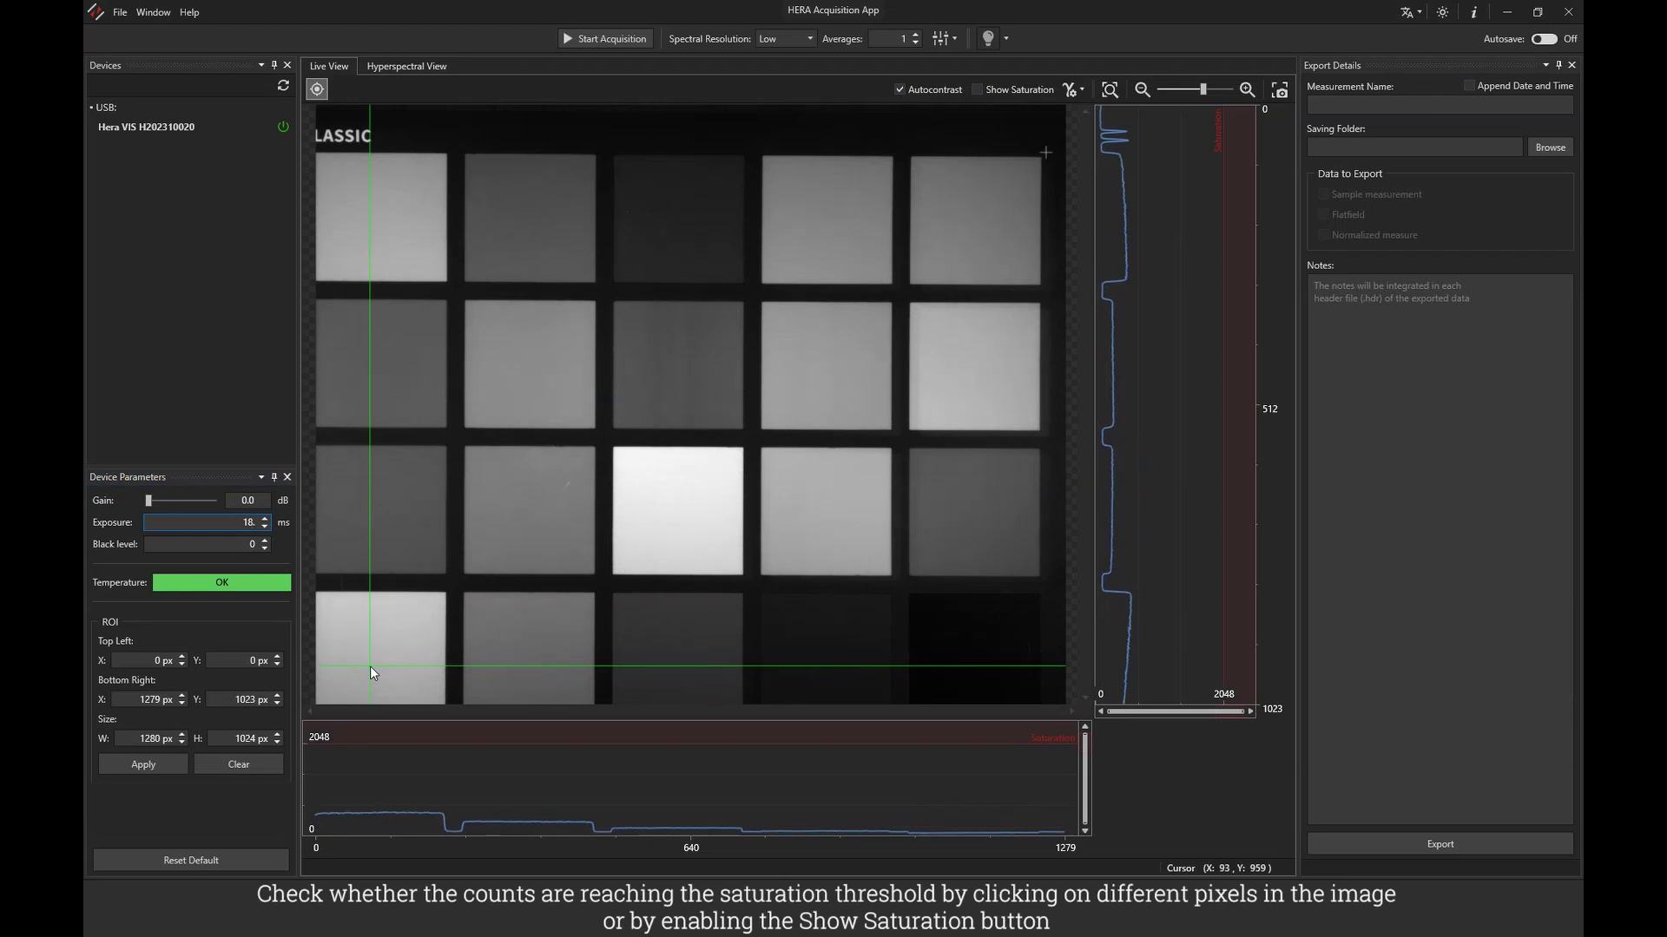
{"action": "left_click", "coordinate": [827, 344]}
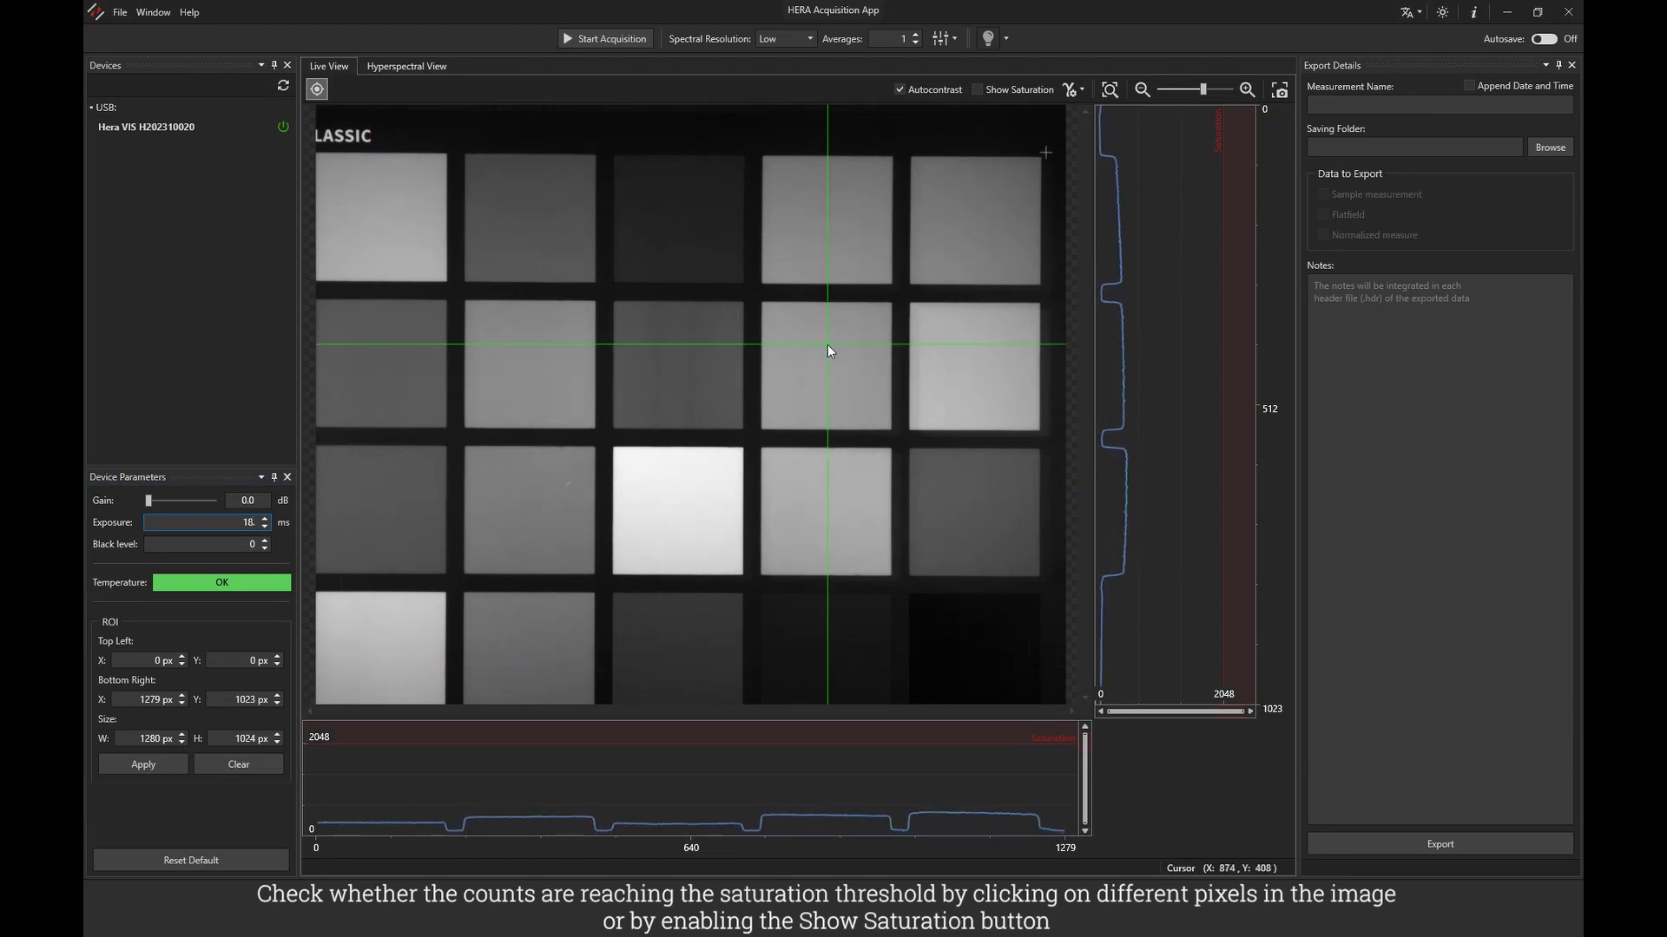
{"action": "left_click", "coordinate": [973, 90]}
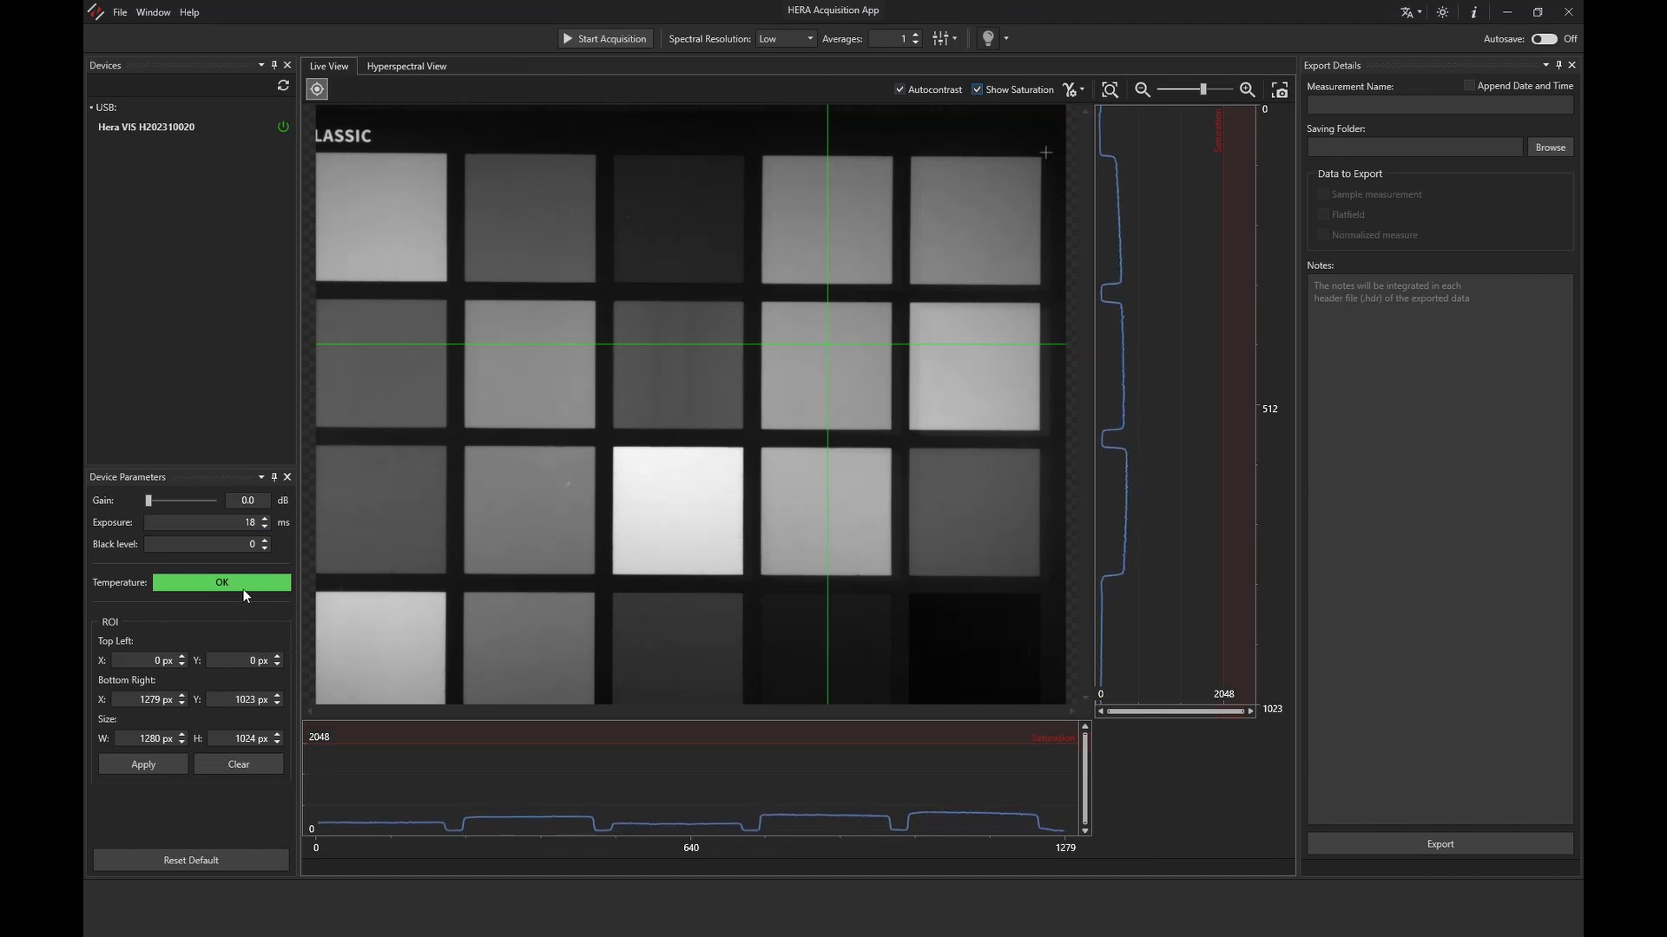
Set the exposure to 60 ms and check the count profiles on the brightest patch
{"action": "left_click", "coordinate": [252, 519]}
{"action": "type", "text": "60"}
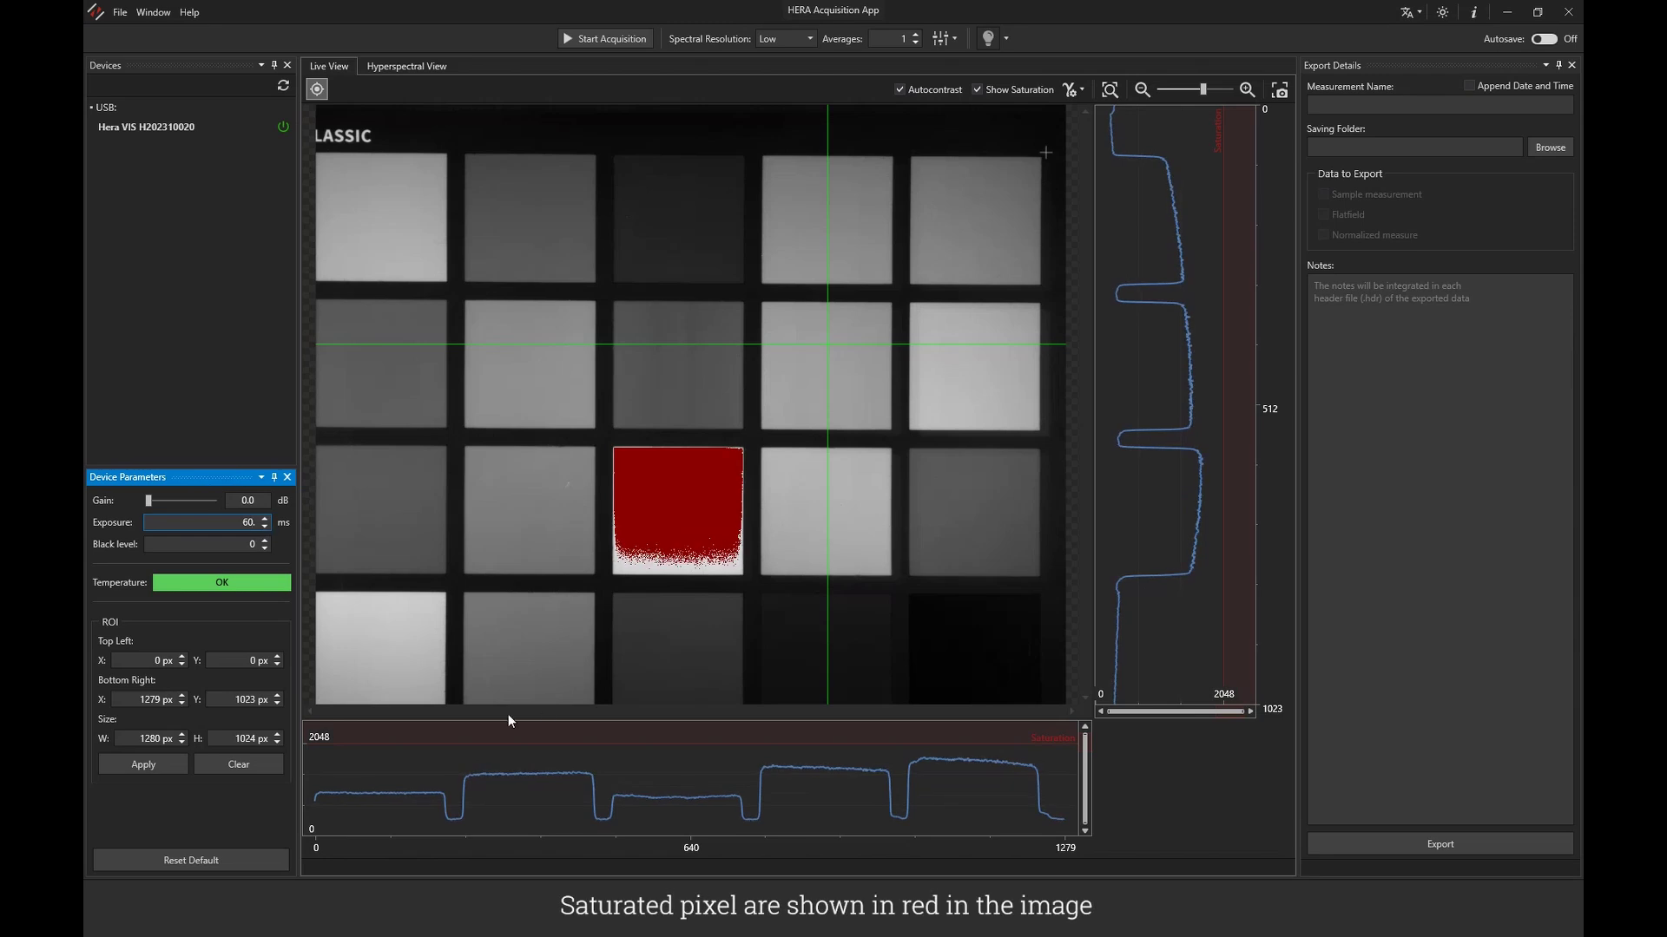
{"action": "left_click", "coordinate": [678, 490]}
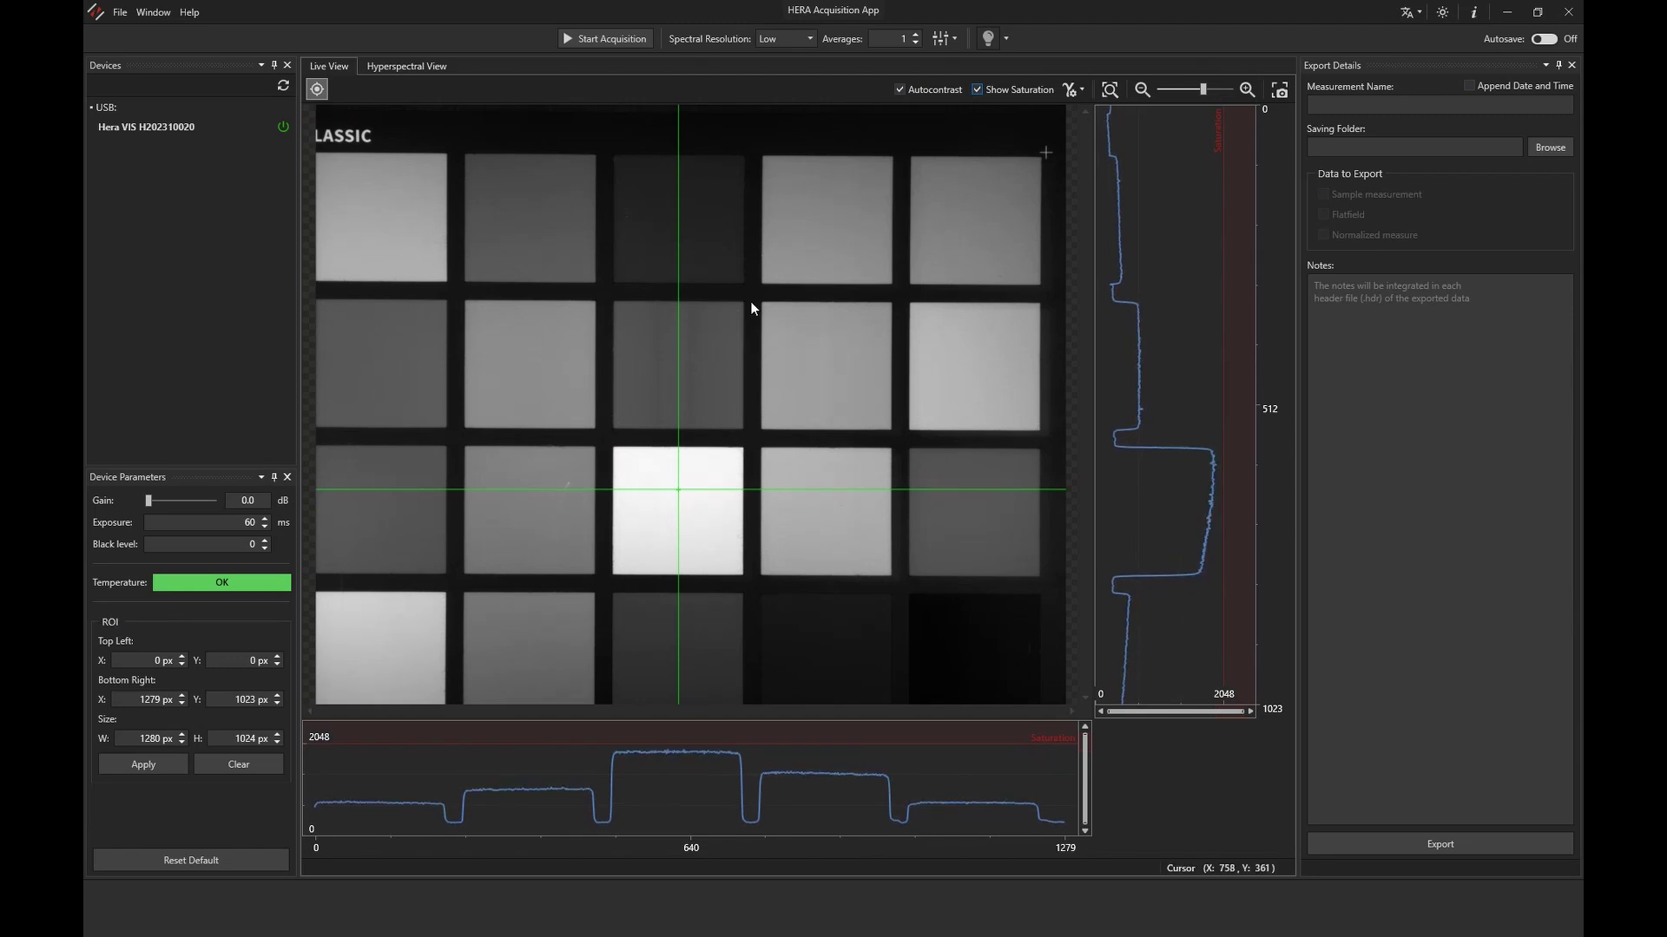
Keep the spectral resolution at Low and set the number of averages to 4
{"action": "left_click", "coordinate": [778, 38]}
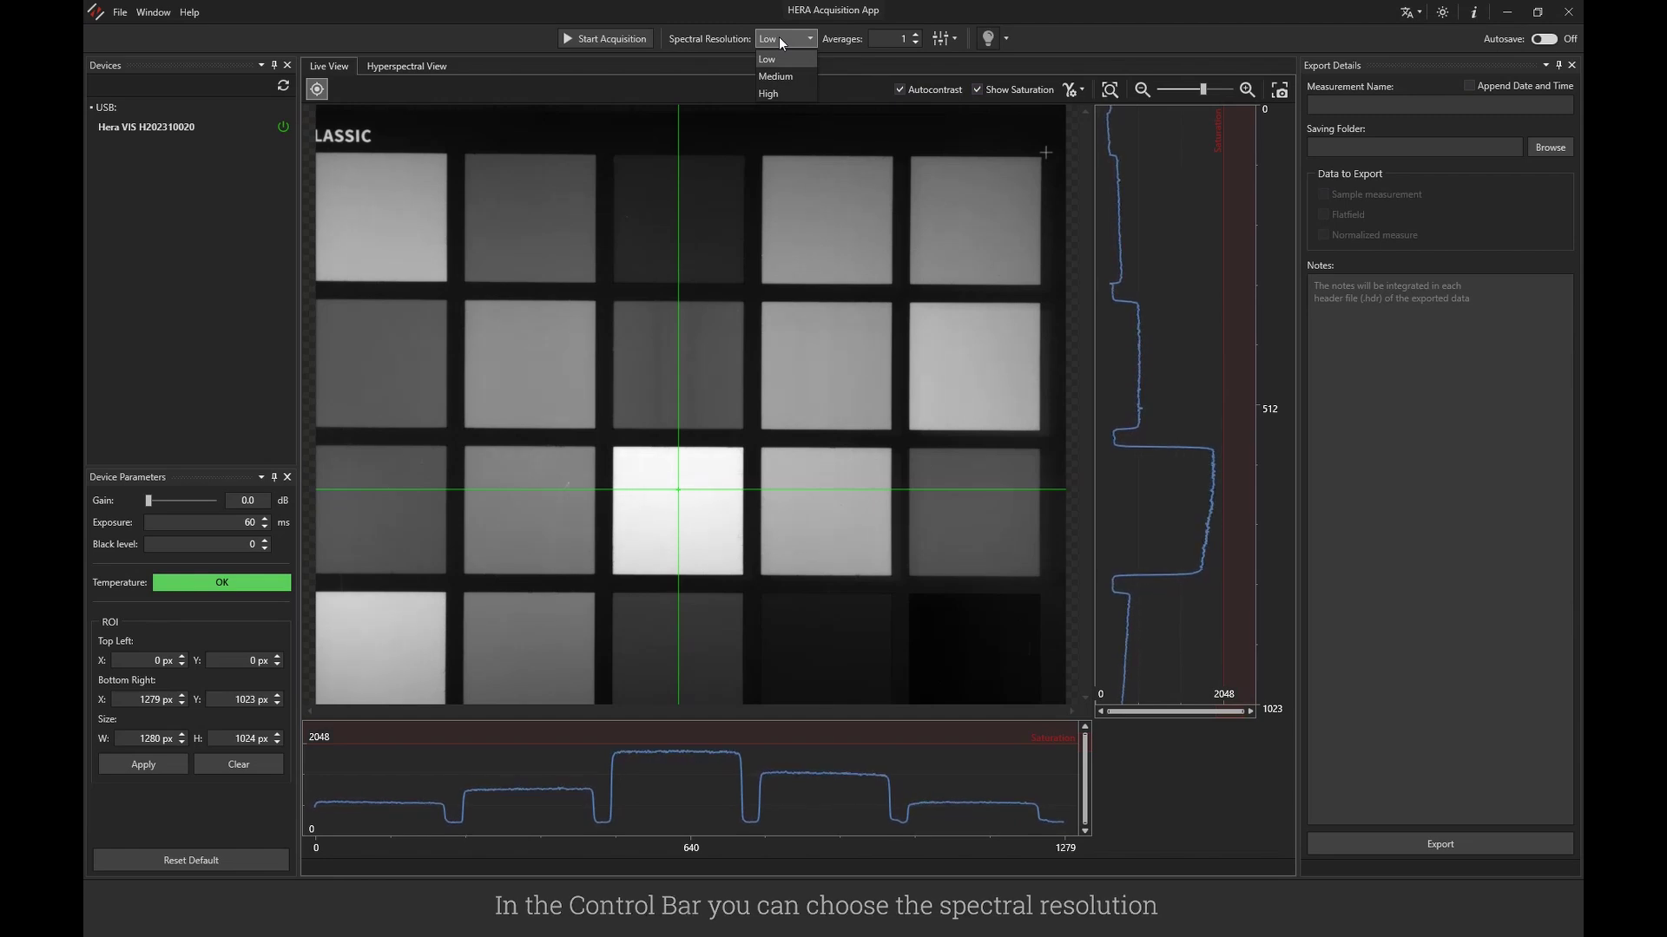
{"action": "left_click", "coordinate": [779, 38]}
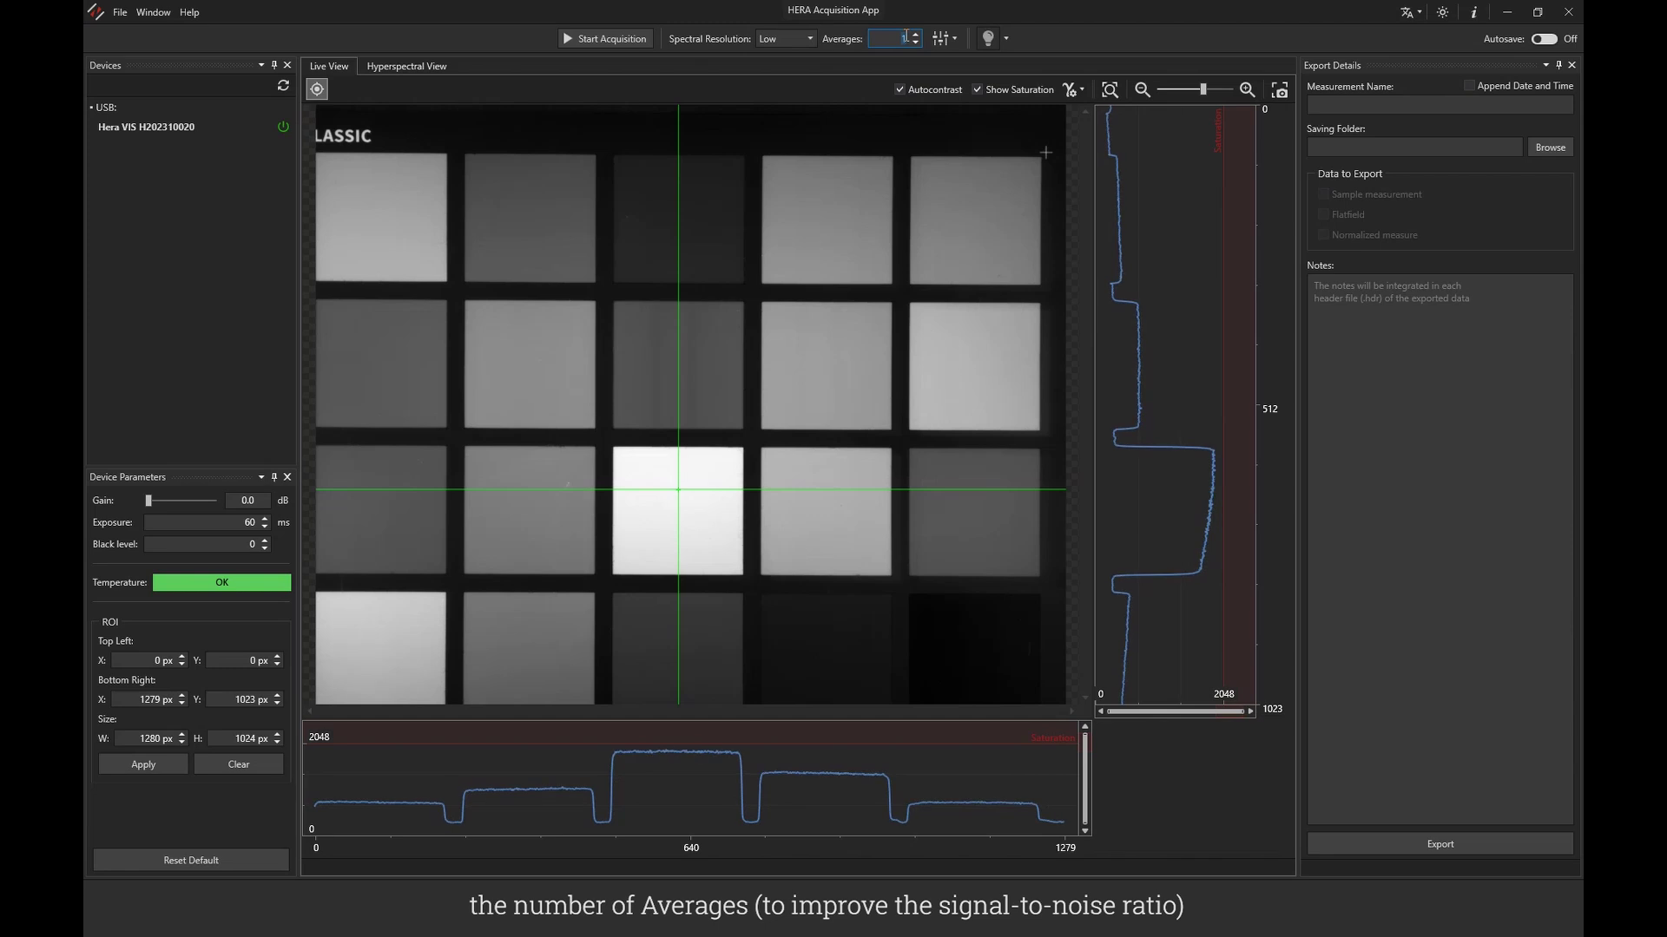
{"action": "scroll", "coordinate": [908, 37], "scroll_direction": "up", "scroll_amount": 3}
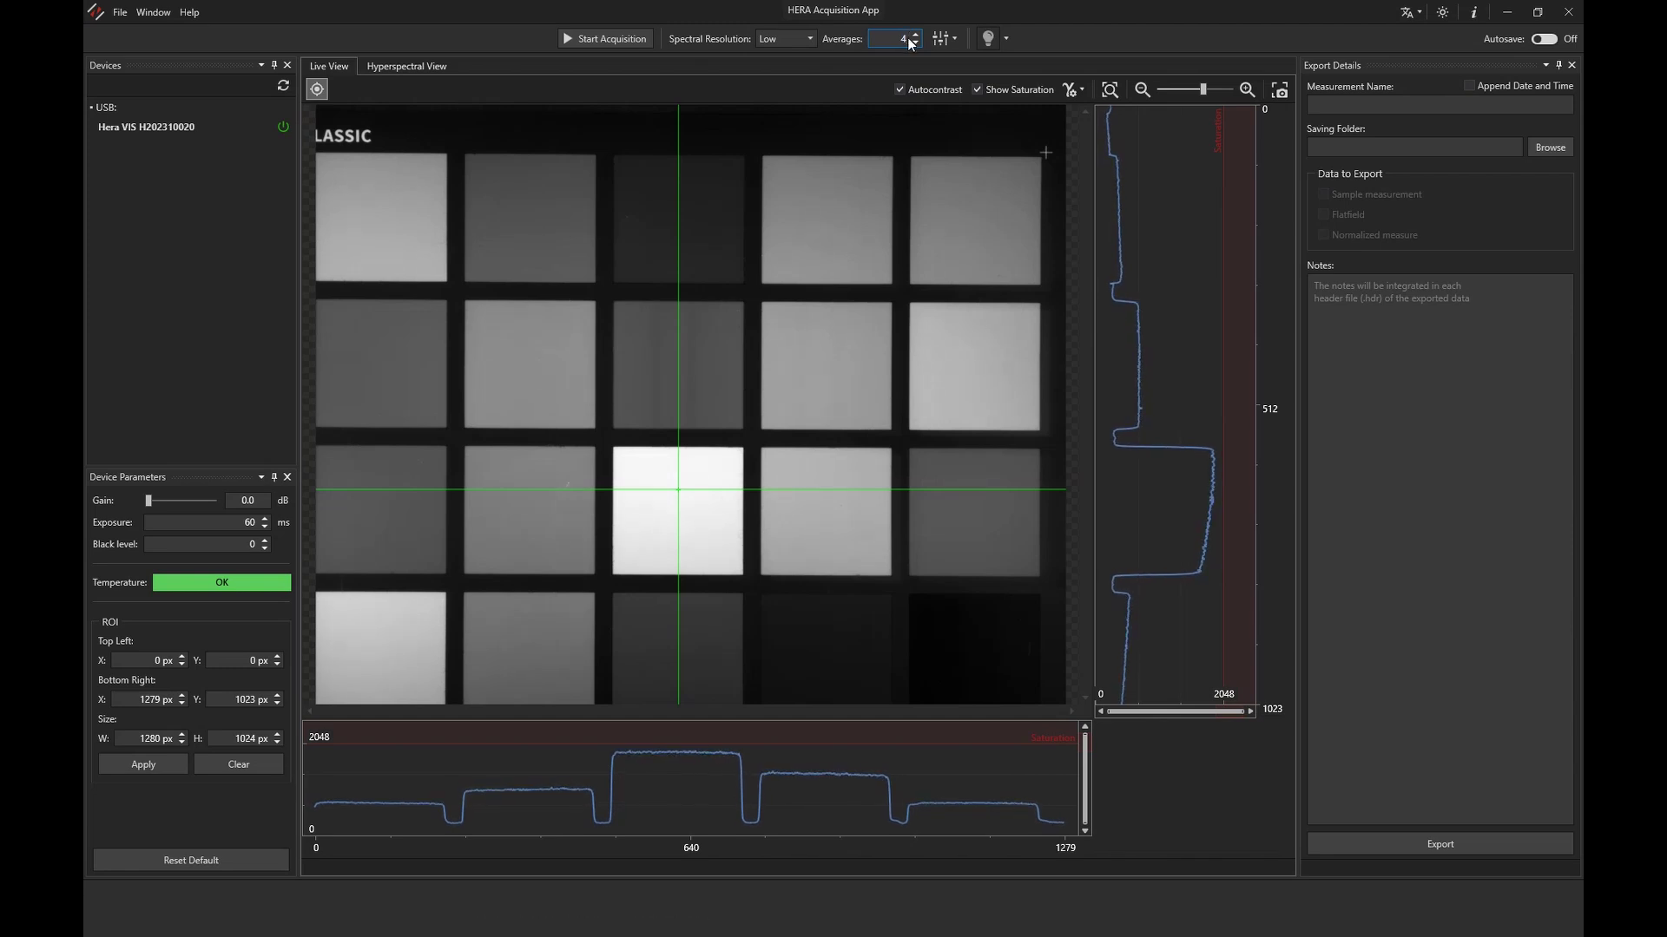
Acquire the sample measurement and view its hyperspectral image at about 899 nm
{"action": "left_click", "coordinate": [592, 39]}
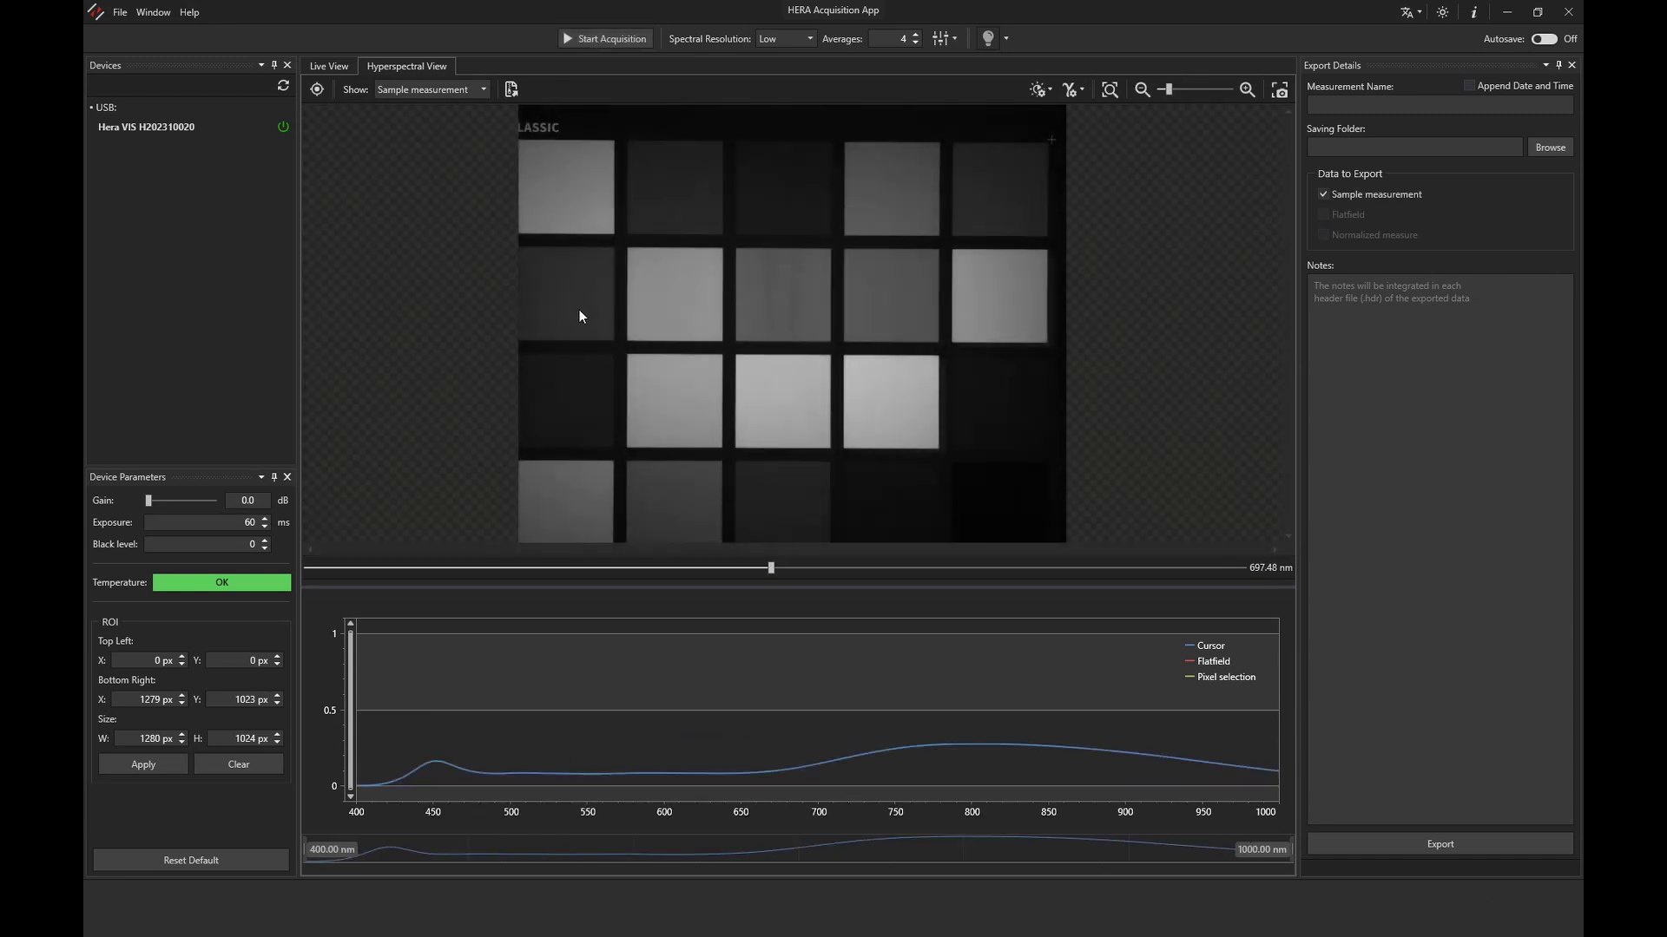
{"action": "left_click_drag", "start_coordinate": [770, 569], "coordinate": [1084, 613]}
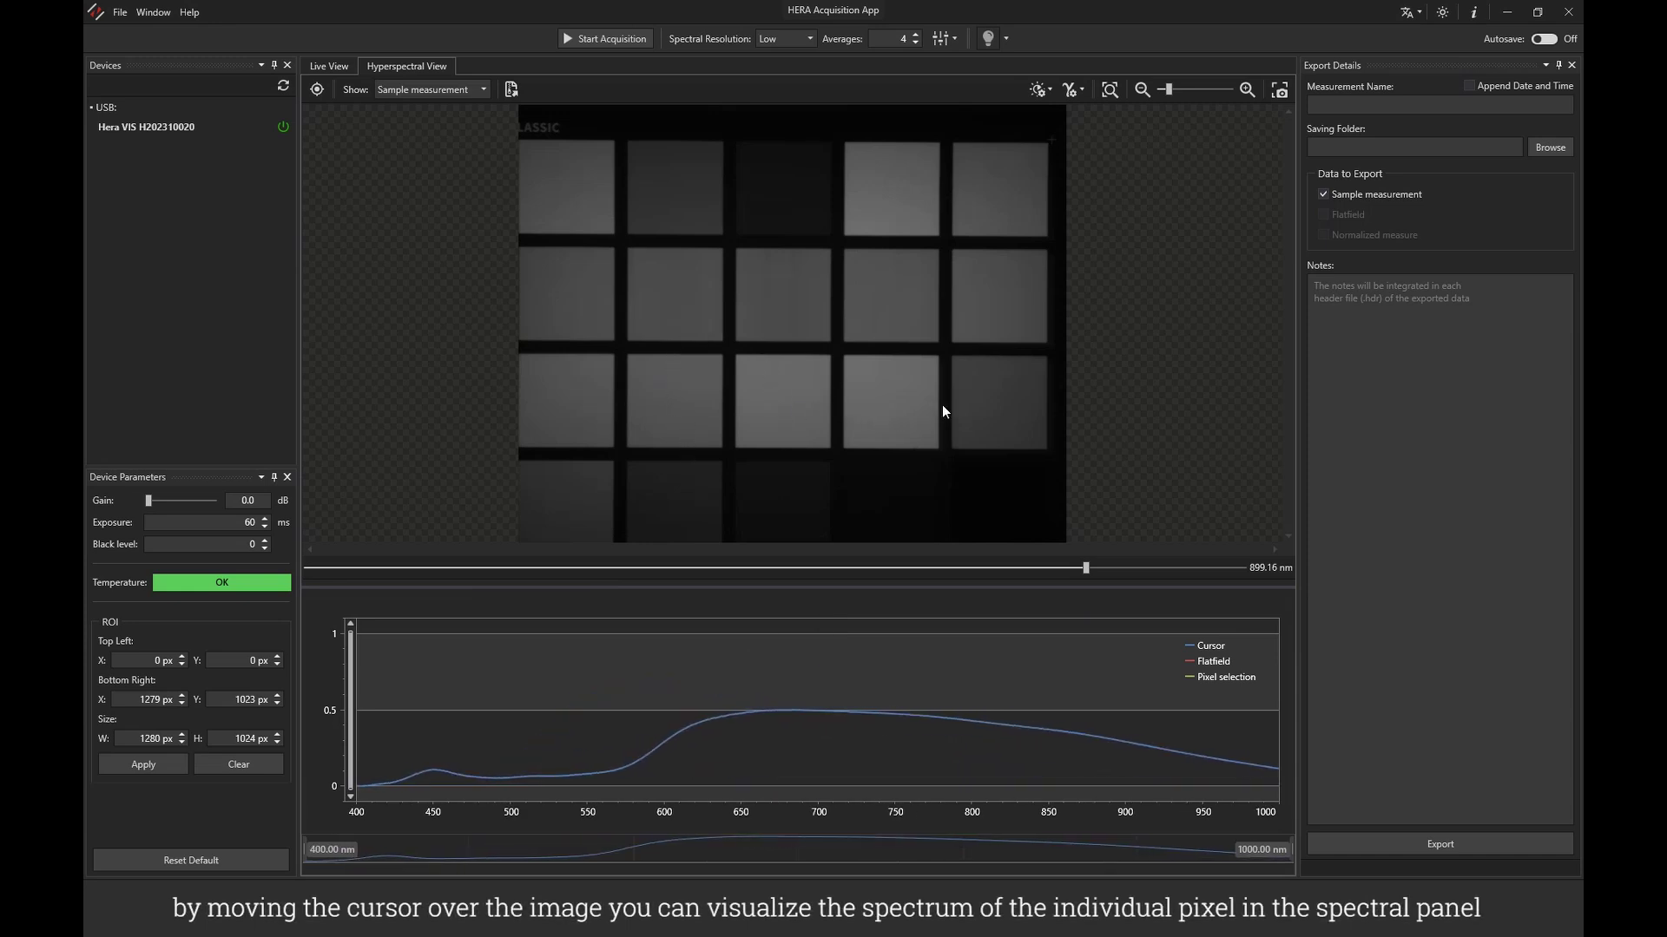
Return to the live view, set the exposure to 40 ms and acquire the flatfield of the white reference
{"action": "left_click", "coordinate": [338, 66]}
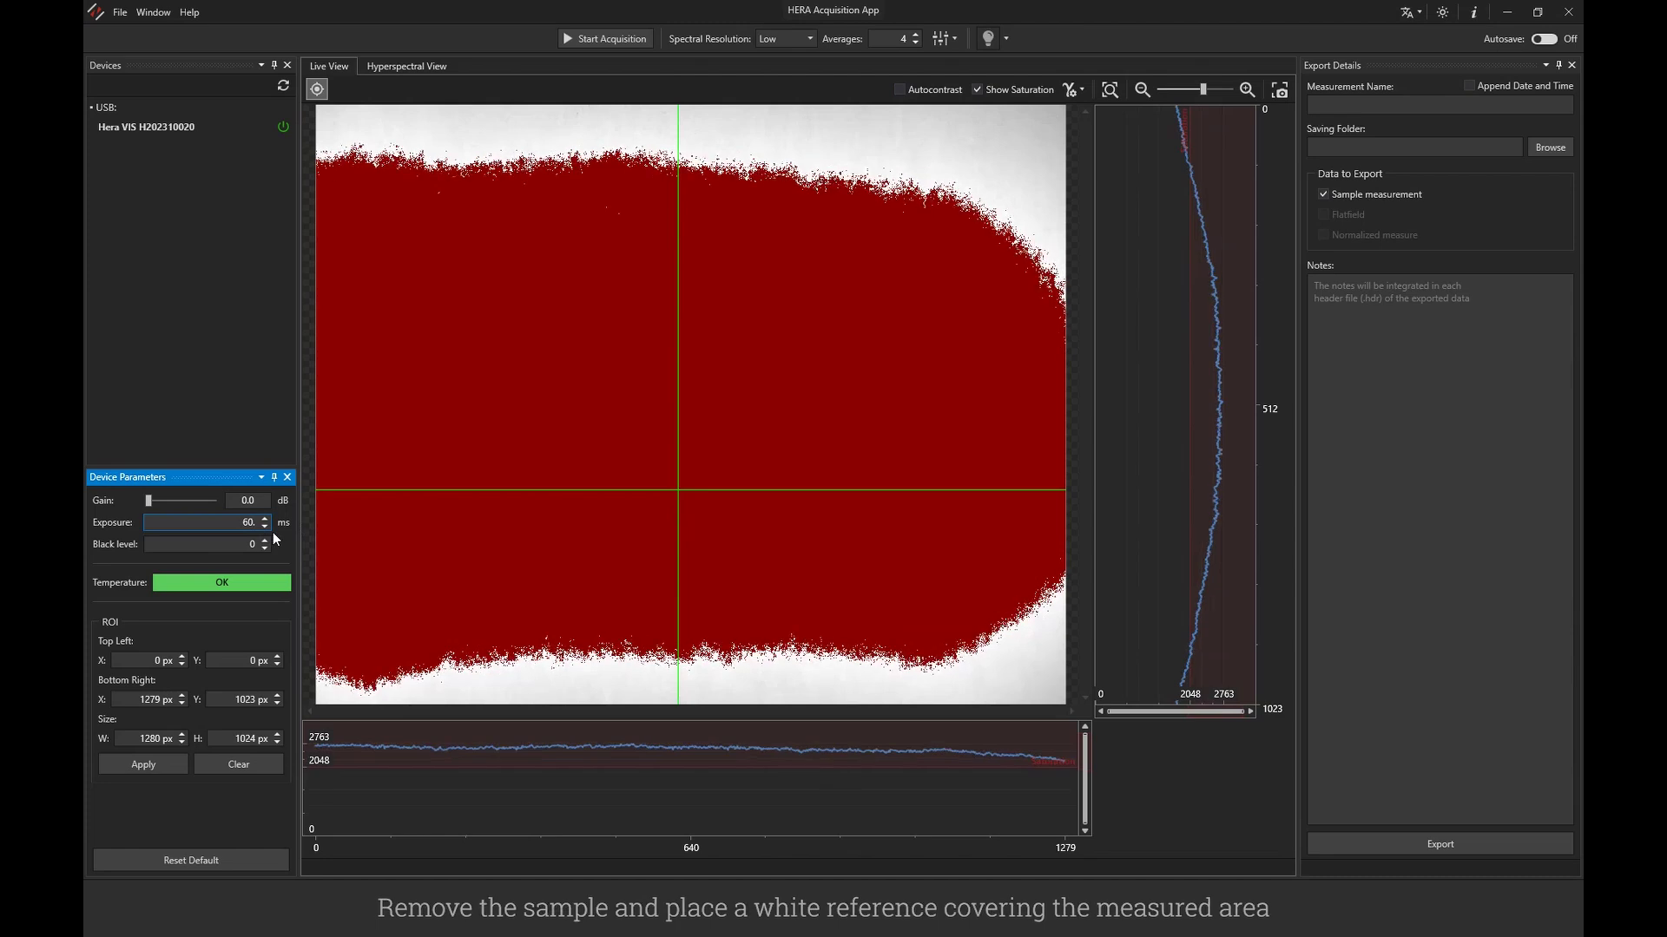
{"action": "key", "text": "BackSpace"}
{"action": "key", "text": "BackSpace"}
{"action": "key", "text": "BackSpace"}
{"action": "type", "text": "4"}
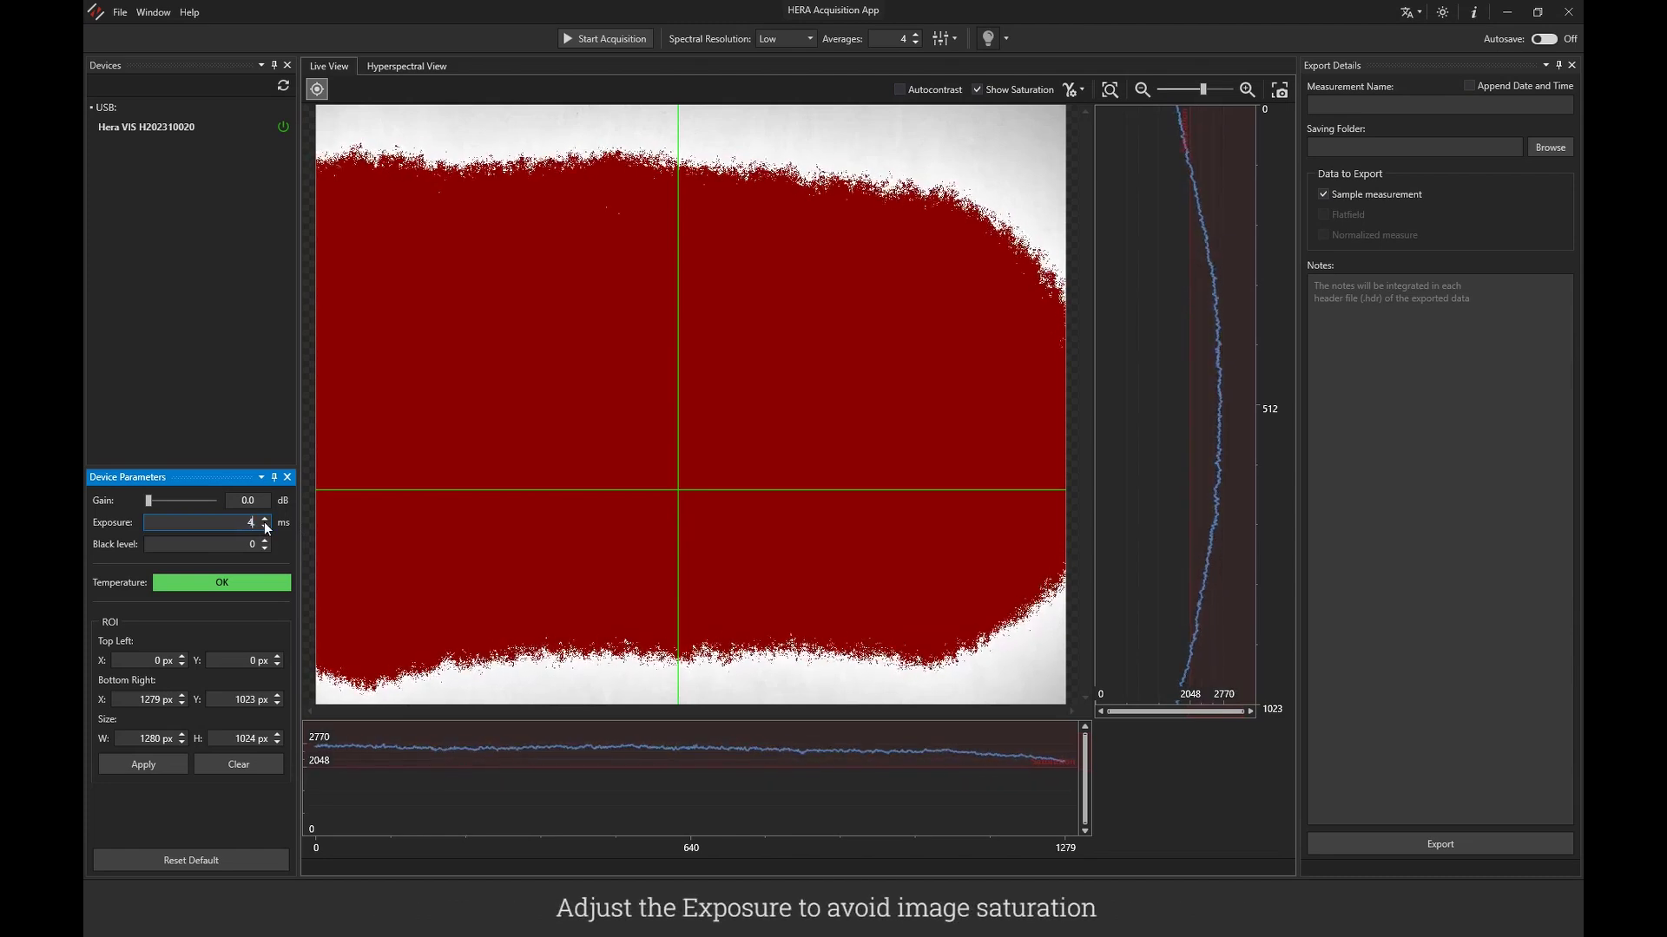
{"action": "type", "text": "0."}
{"action": "key", "text": "Return"}
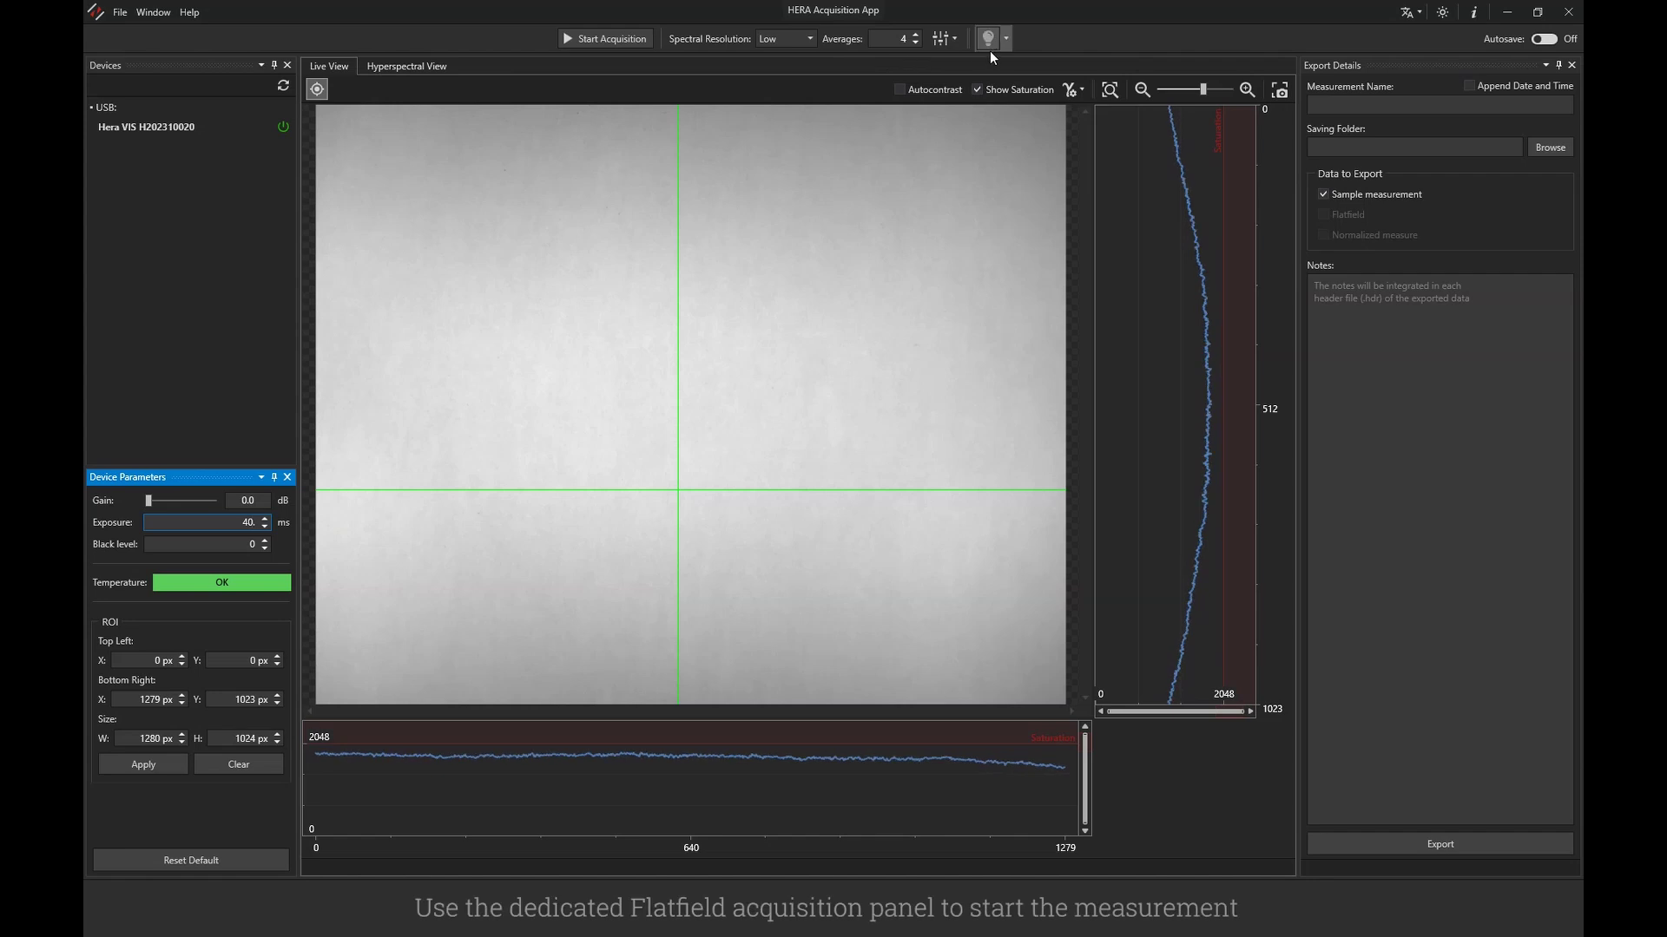
{"action": "left_click", "coordinate": [1008, 38]}
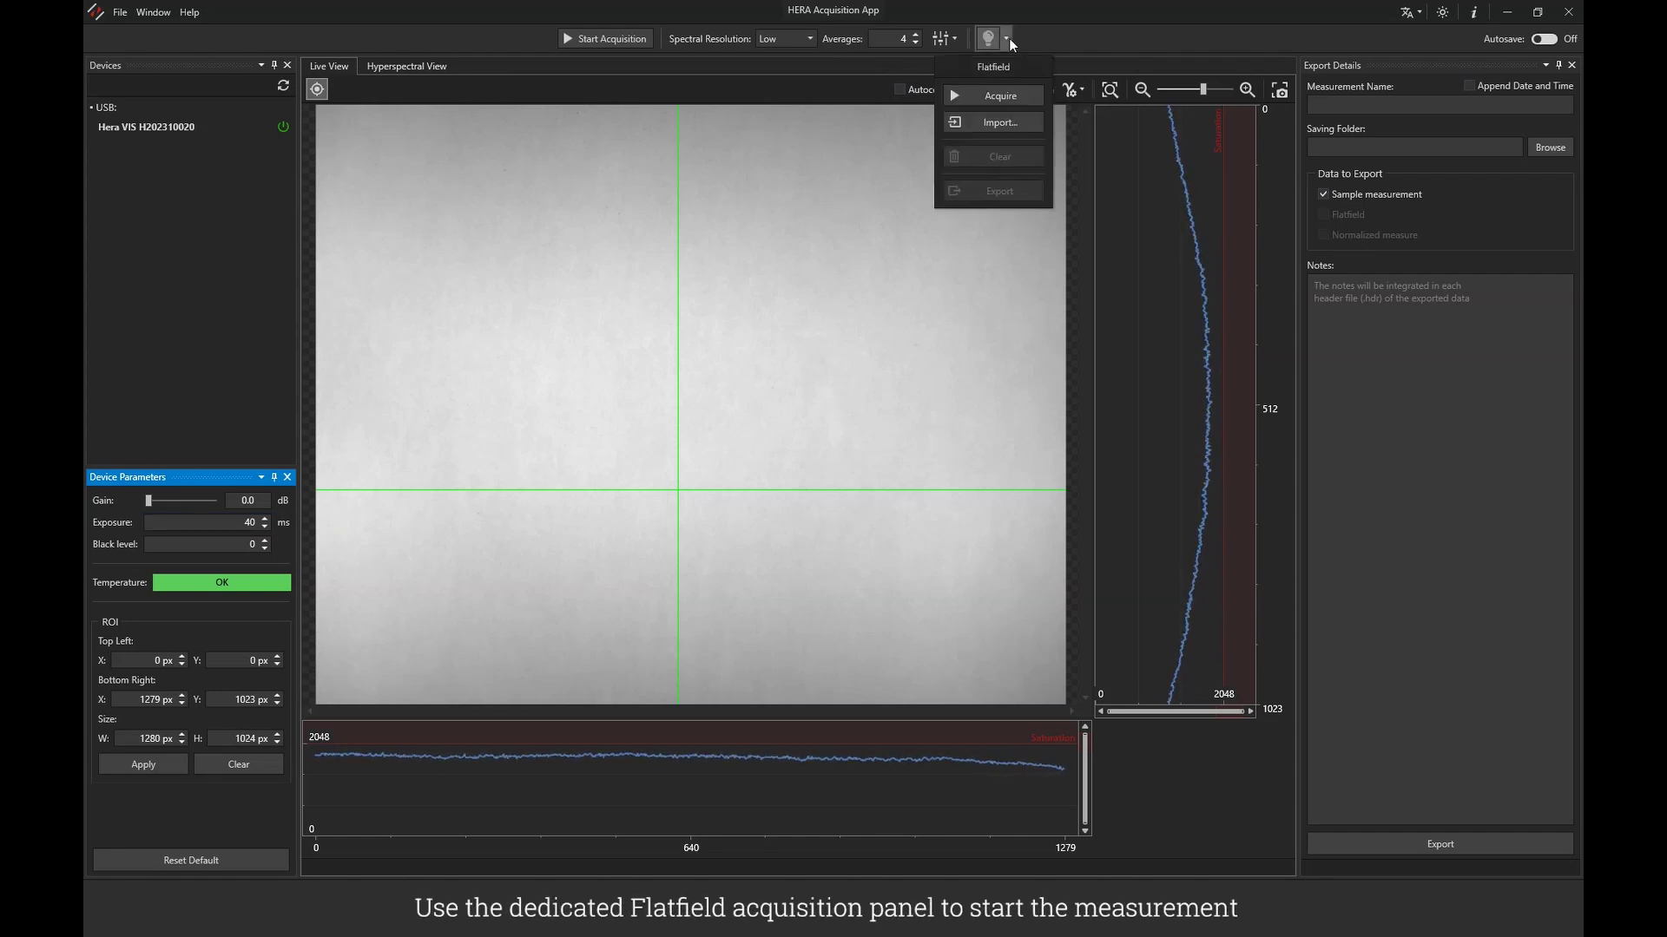
{"action": "left_click", "coordinate": [1012, 98]}
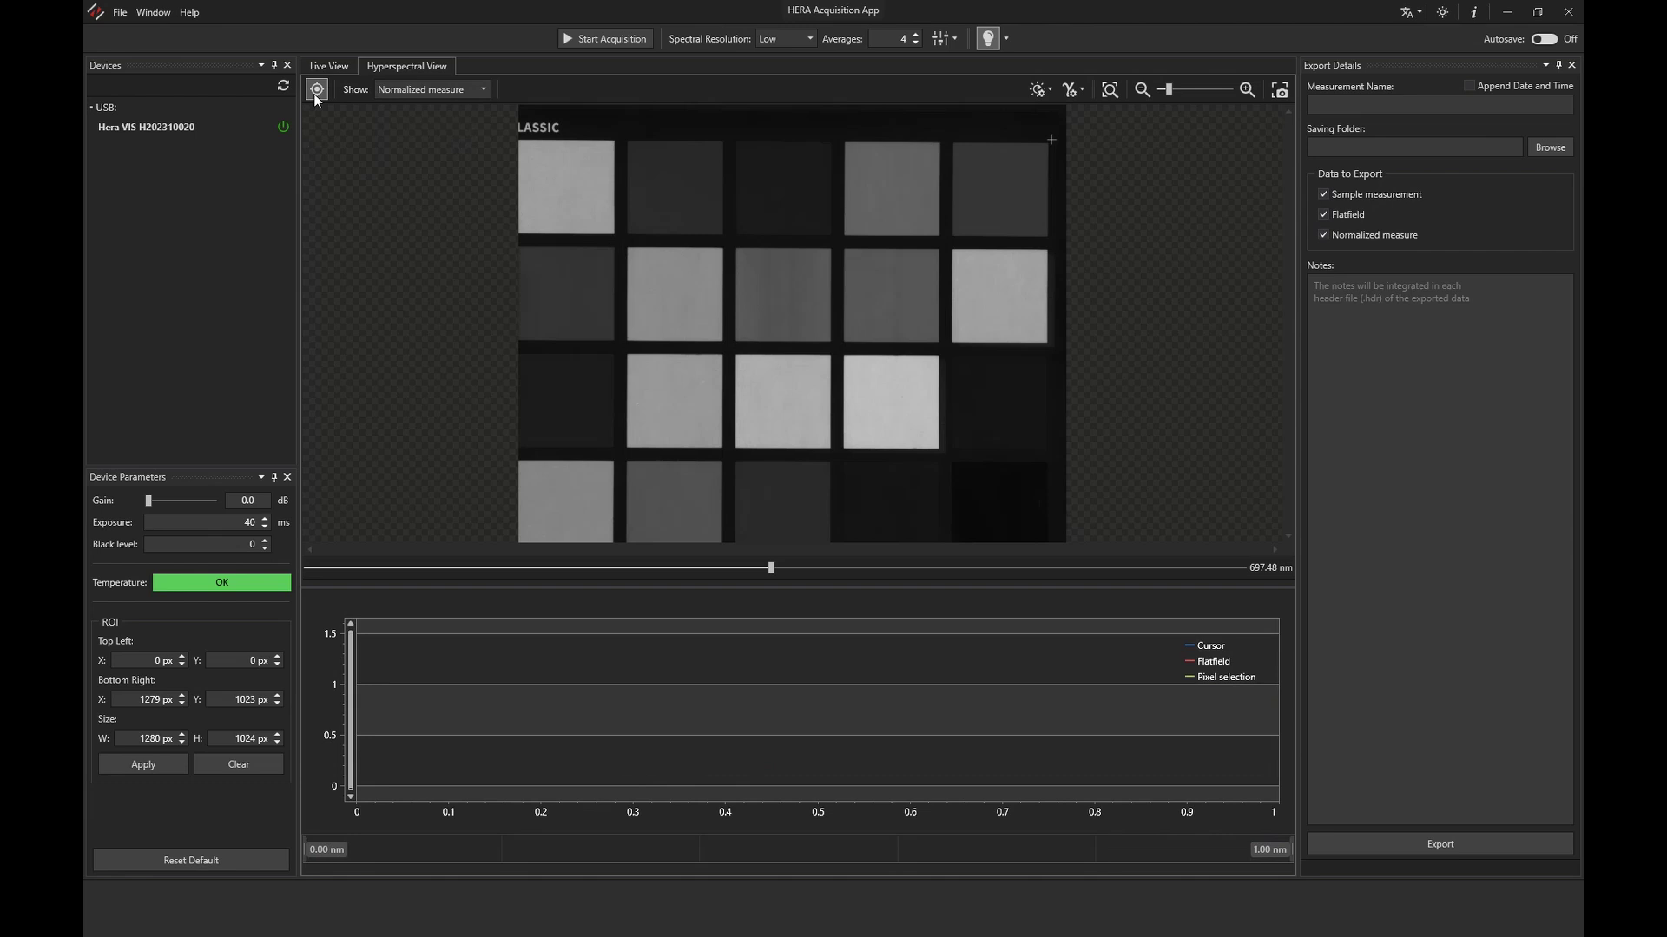
Compare the normalized spectra of three different colour patches with the flatfield by placing the crosshair on each
{"action": "left_click", "coordinate": [680, 298]}
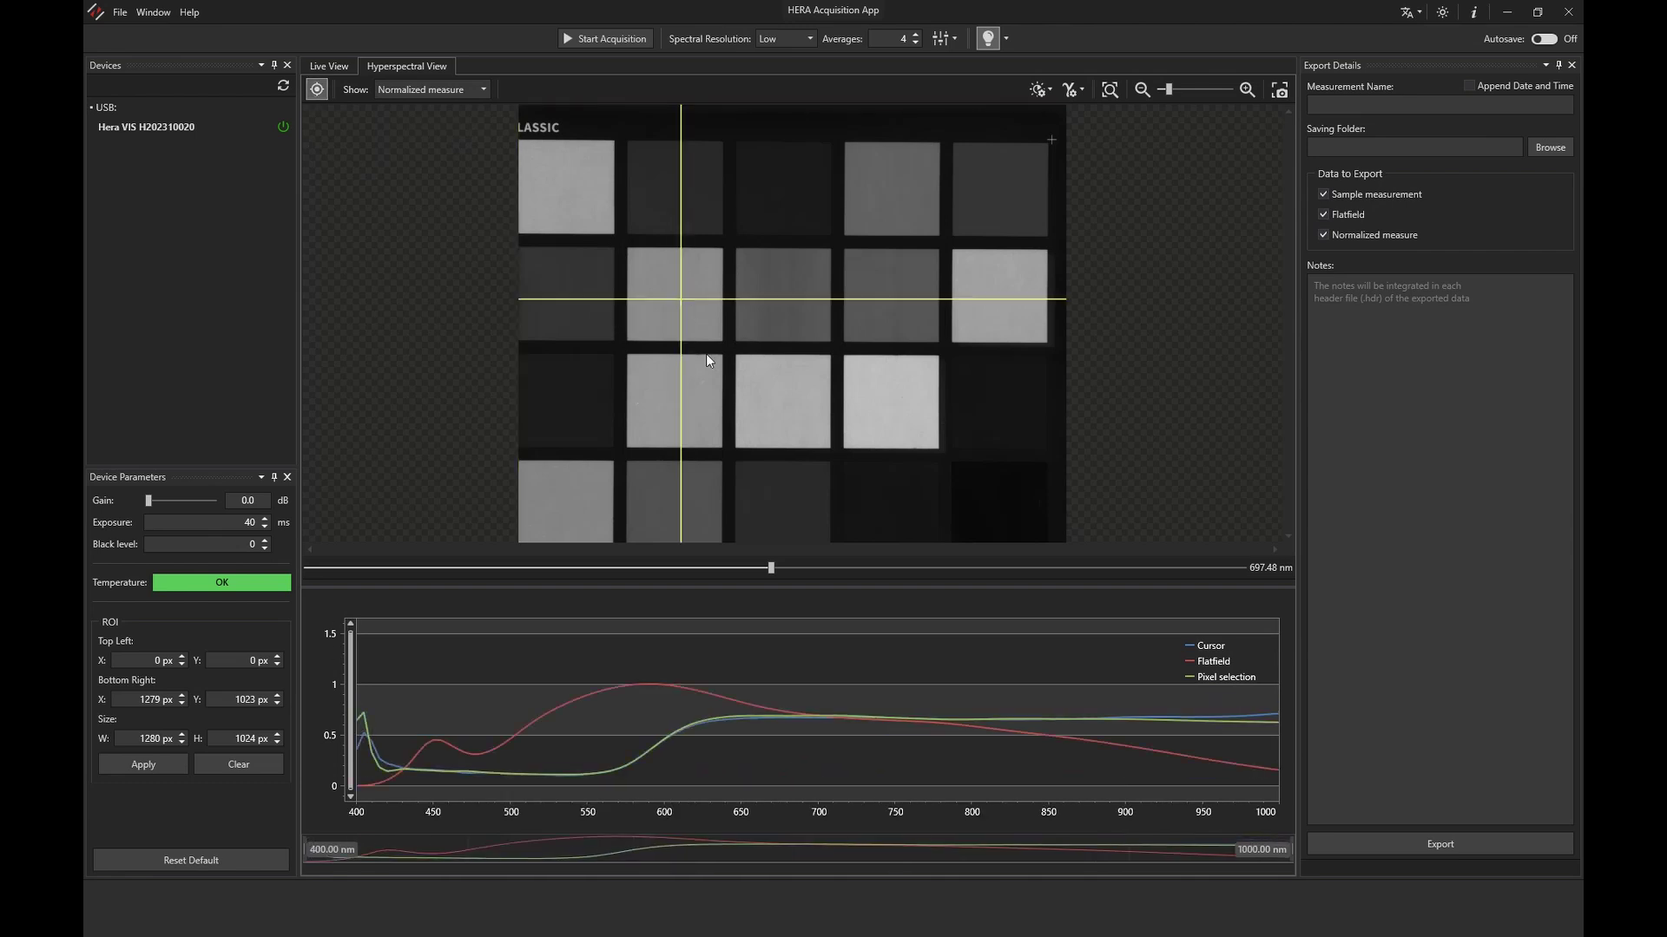
{"action": "left_click", "coordinate": [804, 415]}
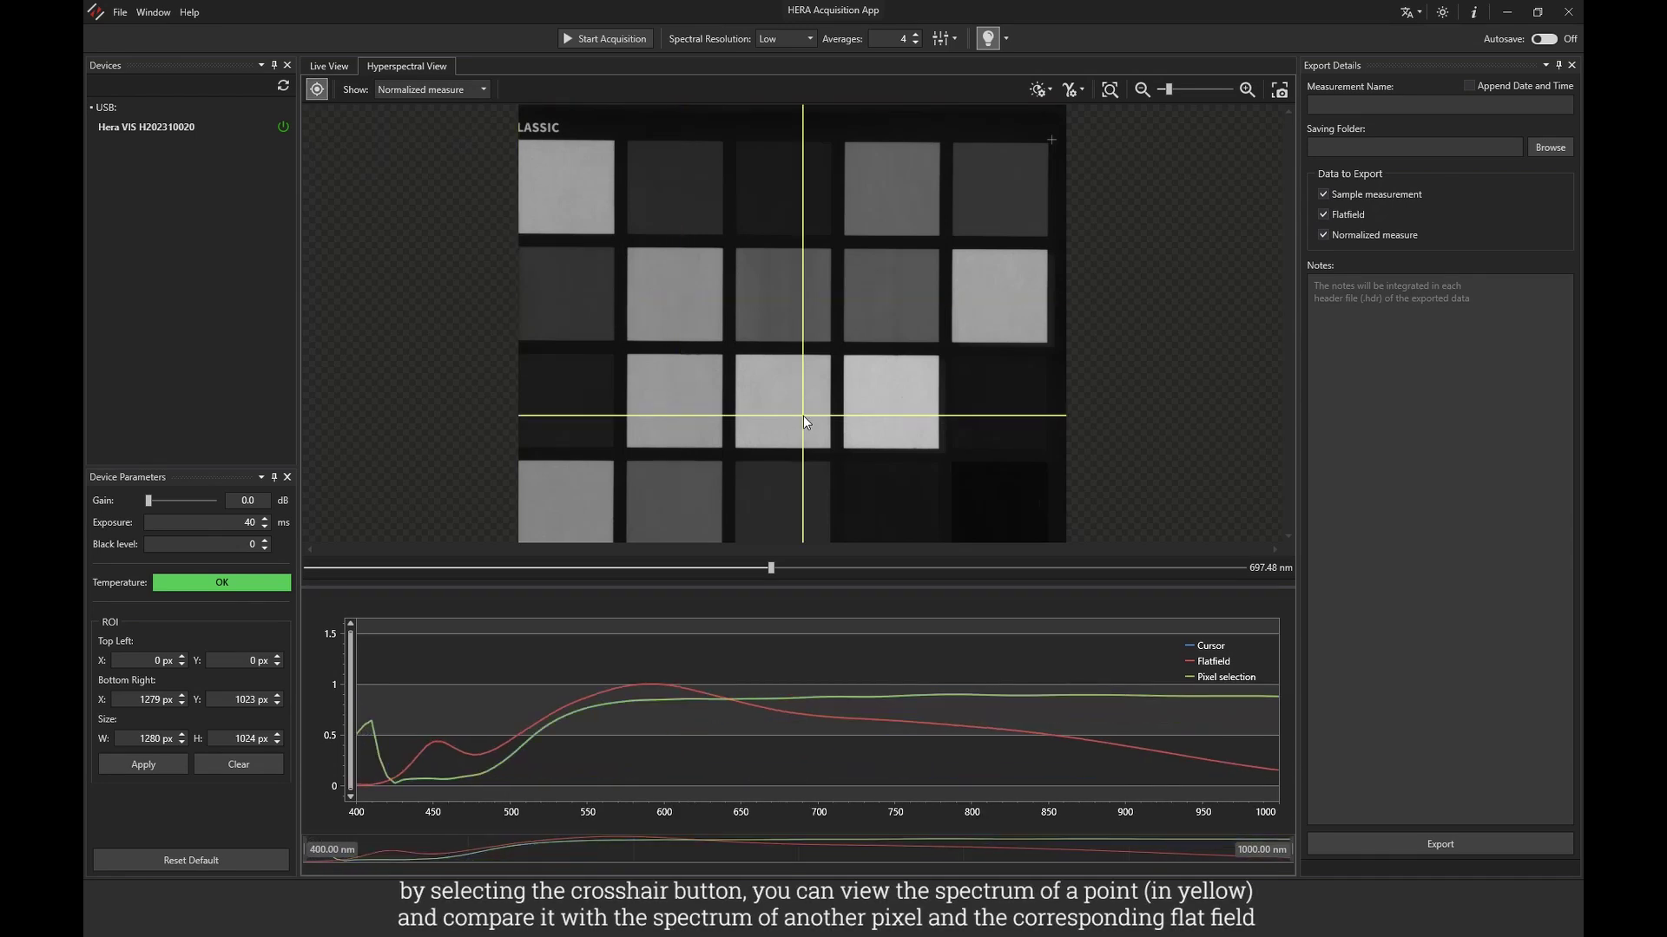
{"action": "left_click", "coordinate": [781, 310]}
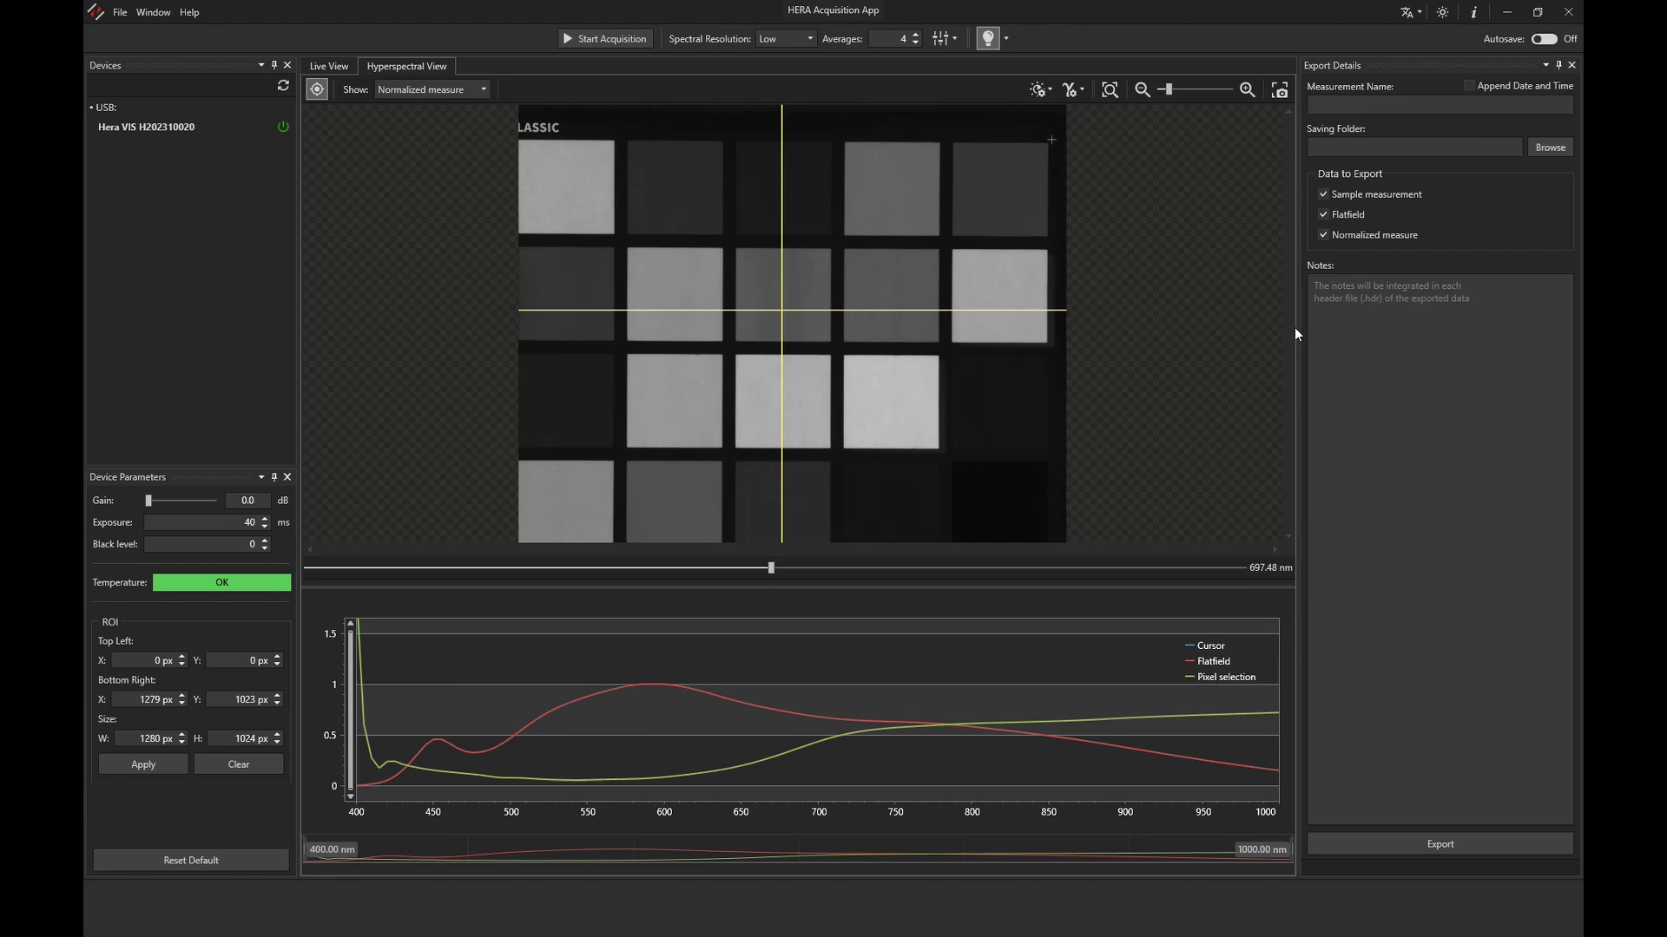
Name the measurement ColorChecker in the export details
{"action": "left_click", "coordinate": [1329, 106]}
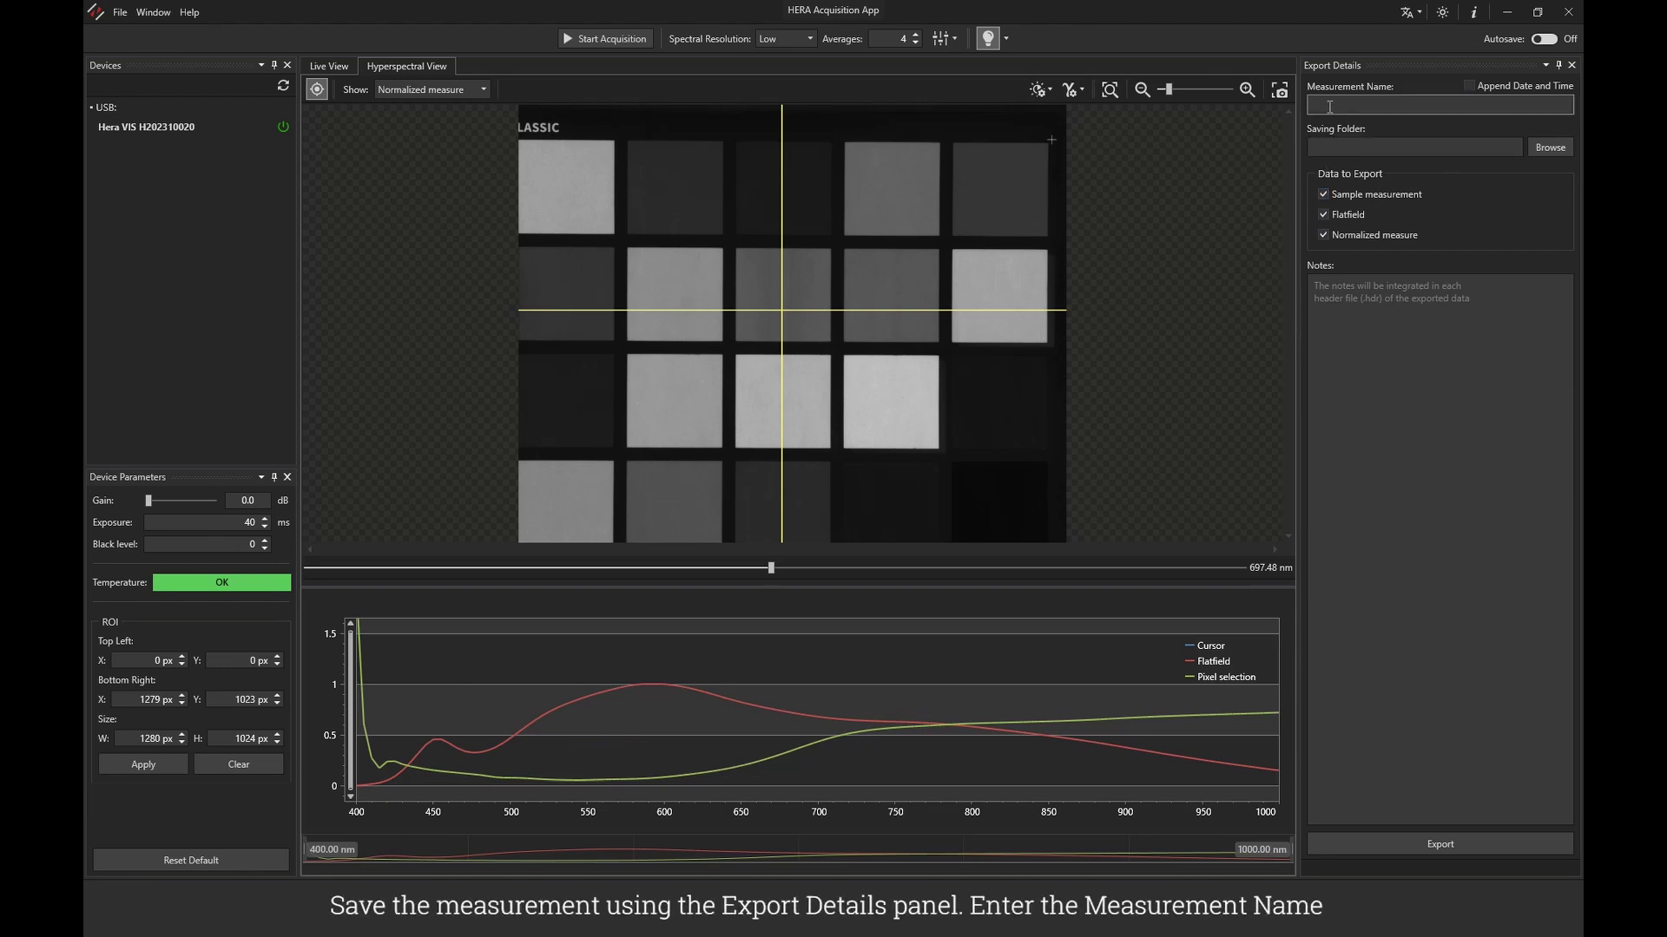
{"action": "left_click", "coordinate": [1391, 104]}
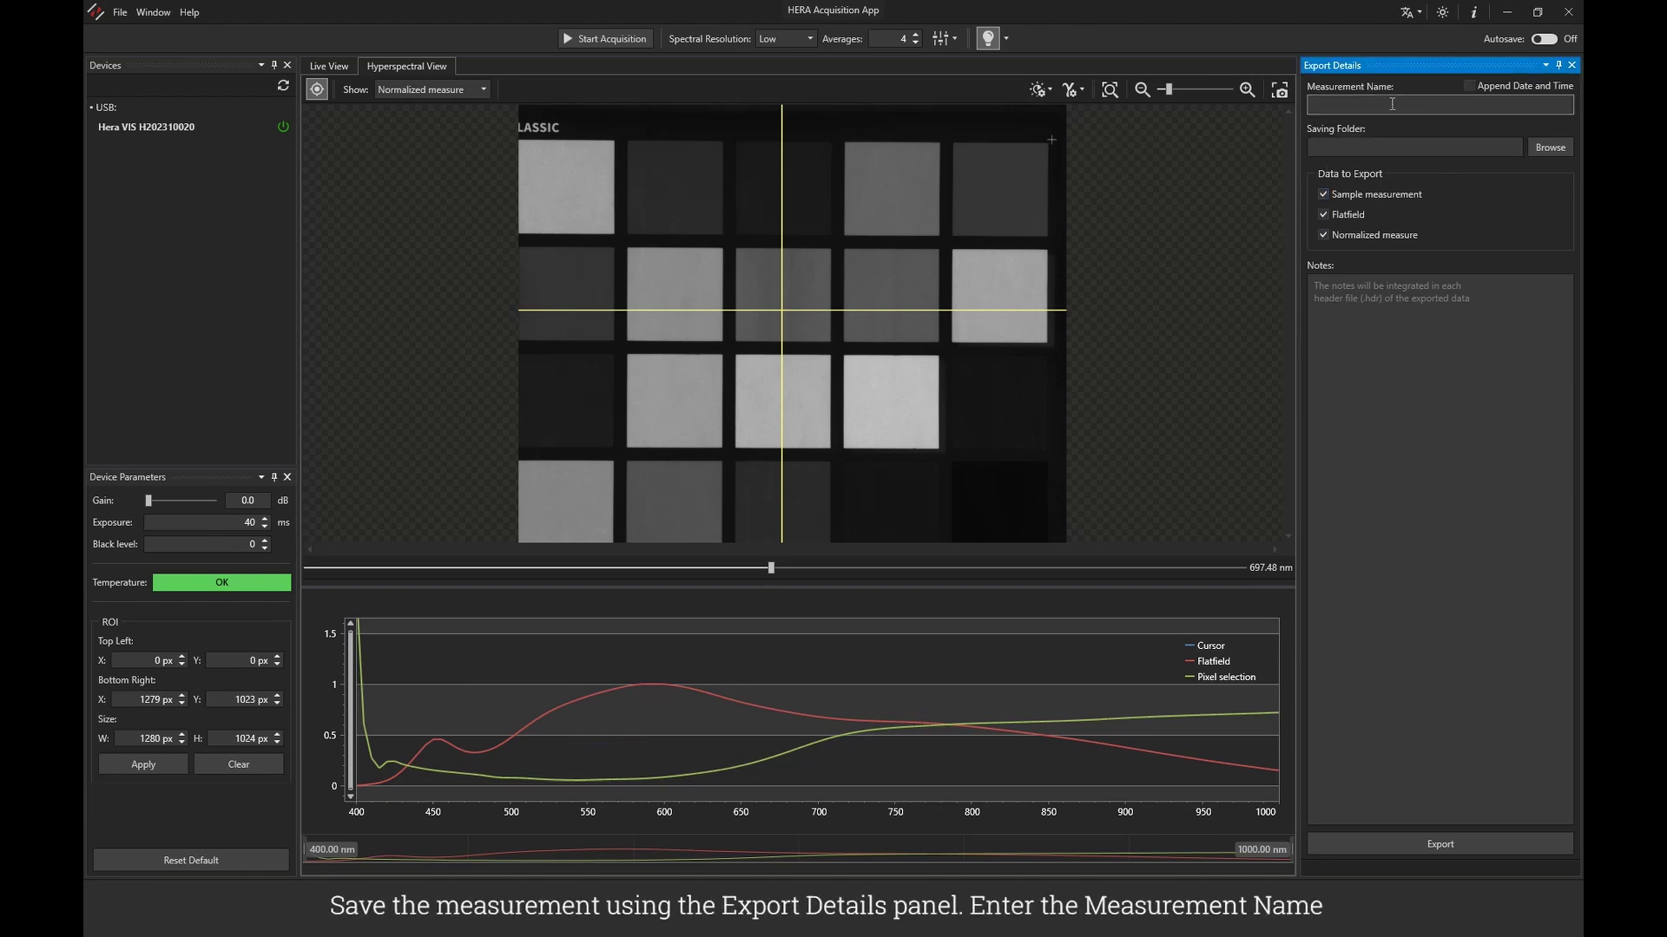
{"action": "type", "text": "ColorChecker"}
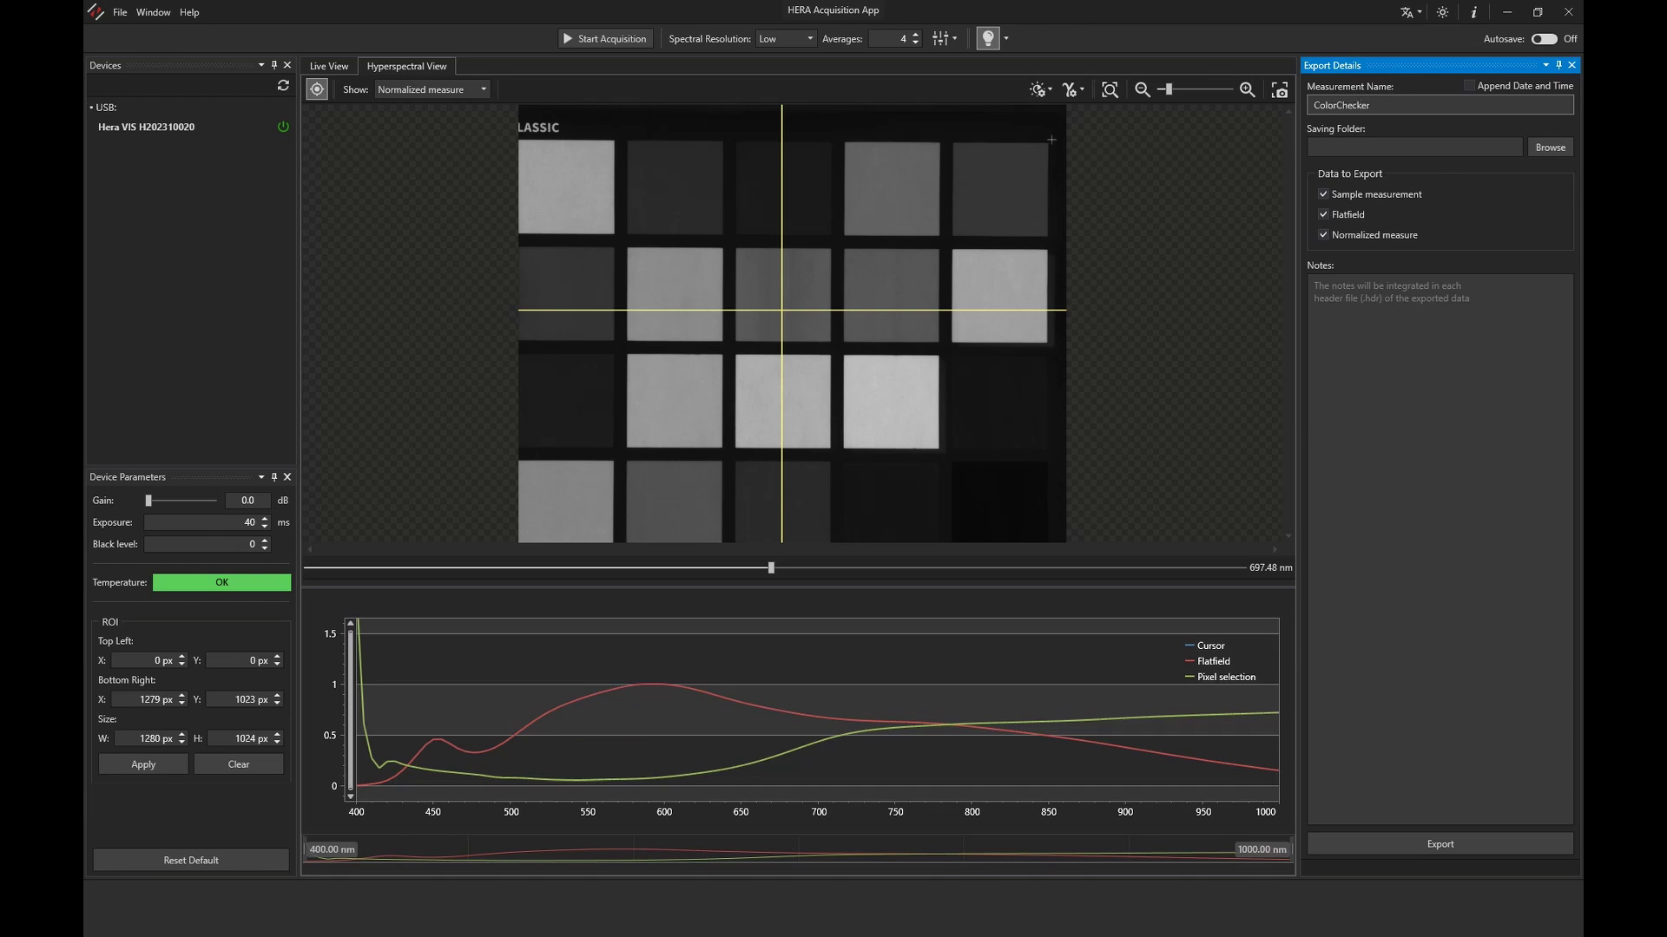
Create a folder named Test on the Desktop and choose it as the saving folder
{"action": "left_click", "coordinate": [1550, 150]}
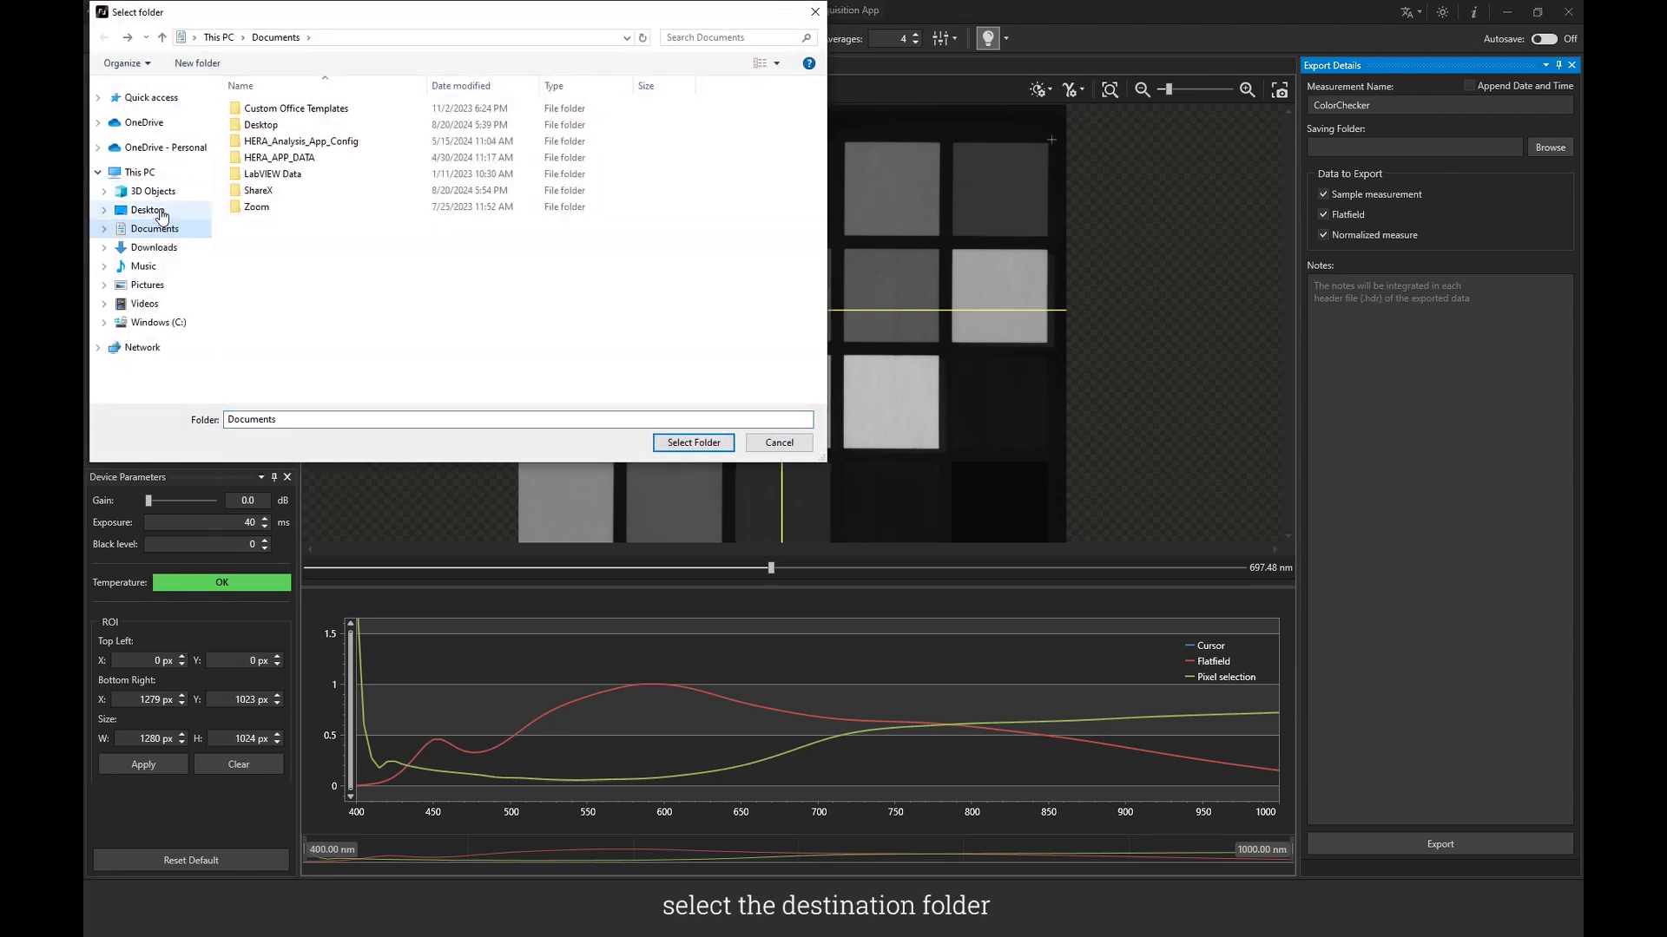
{"action": "left_click", "coordinate": [154, 211]}
{"action": "left_click", "coordinate": [196, 66]}
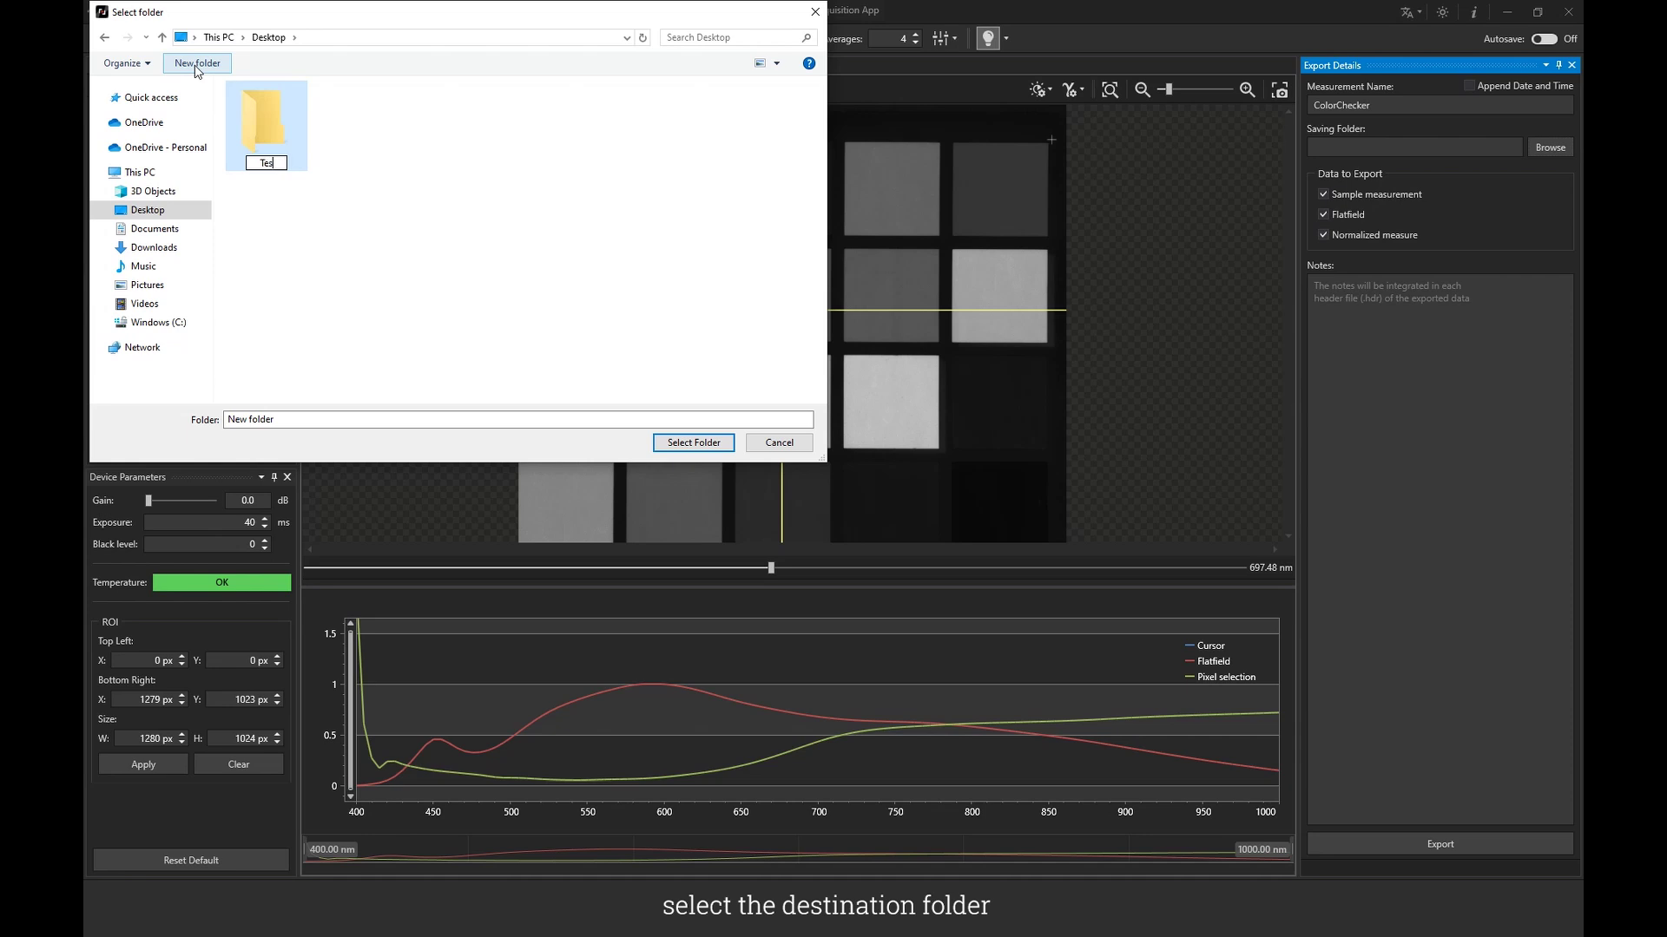
{"action": "key", "text": "Return"}
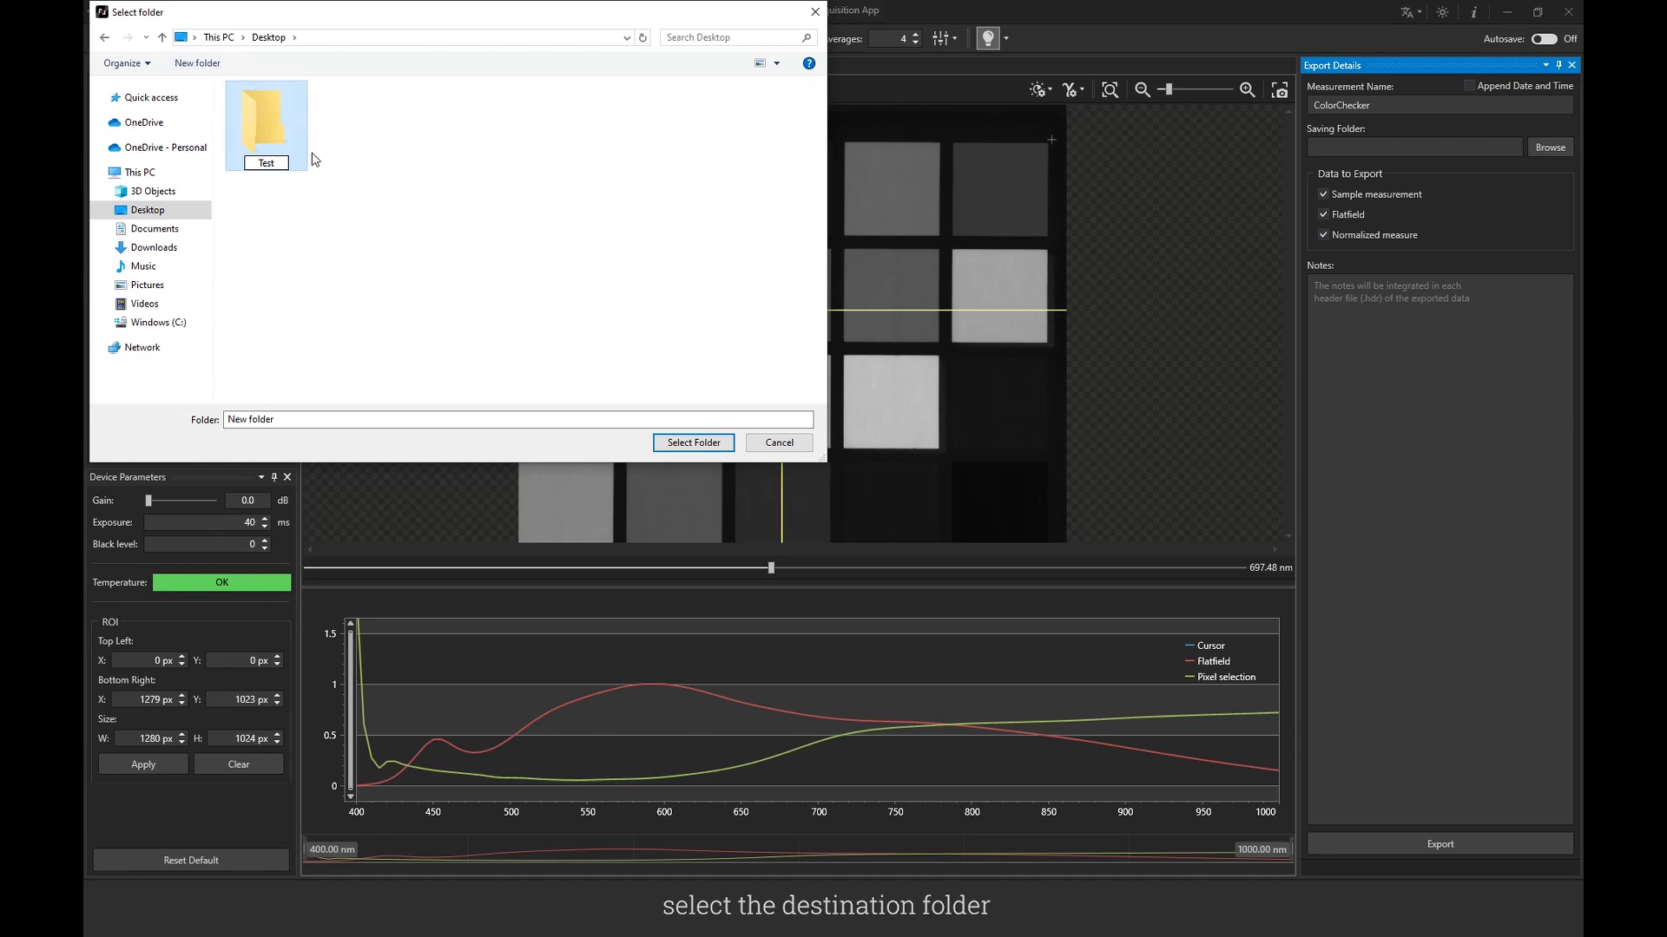
{"action": "left_click", "coordinate": [713, 444]}
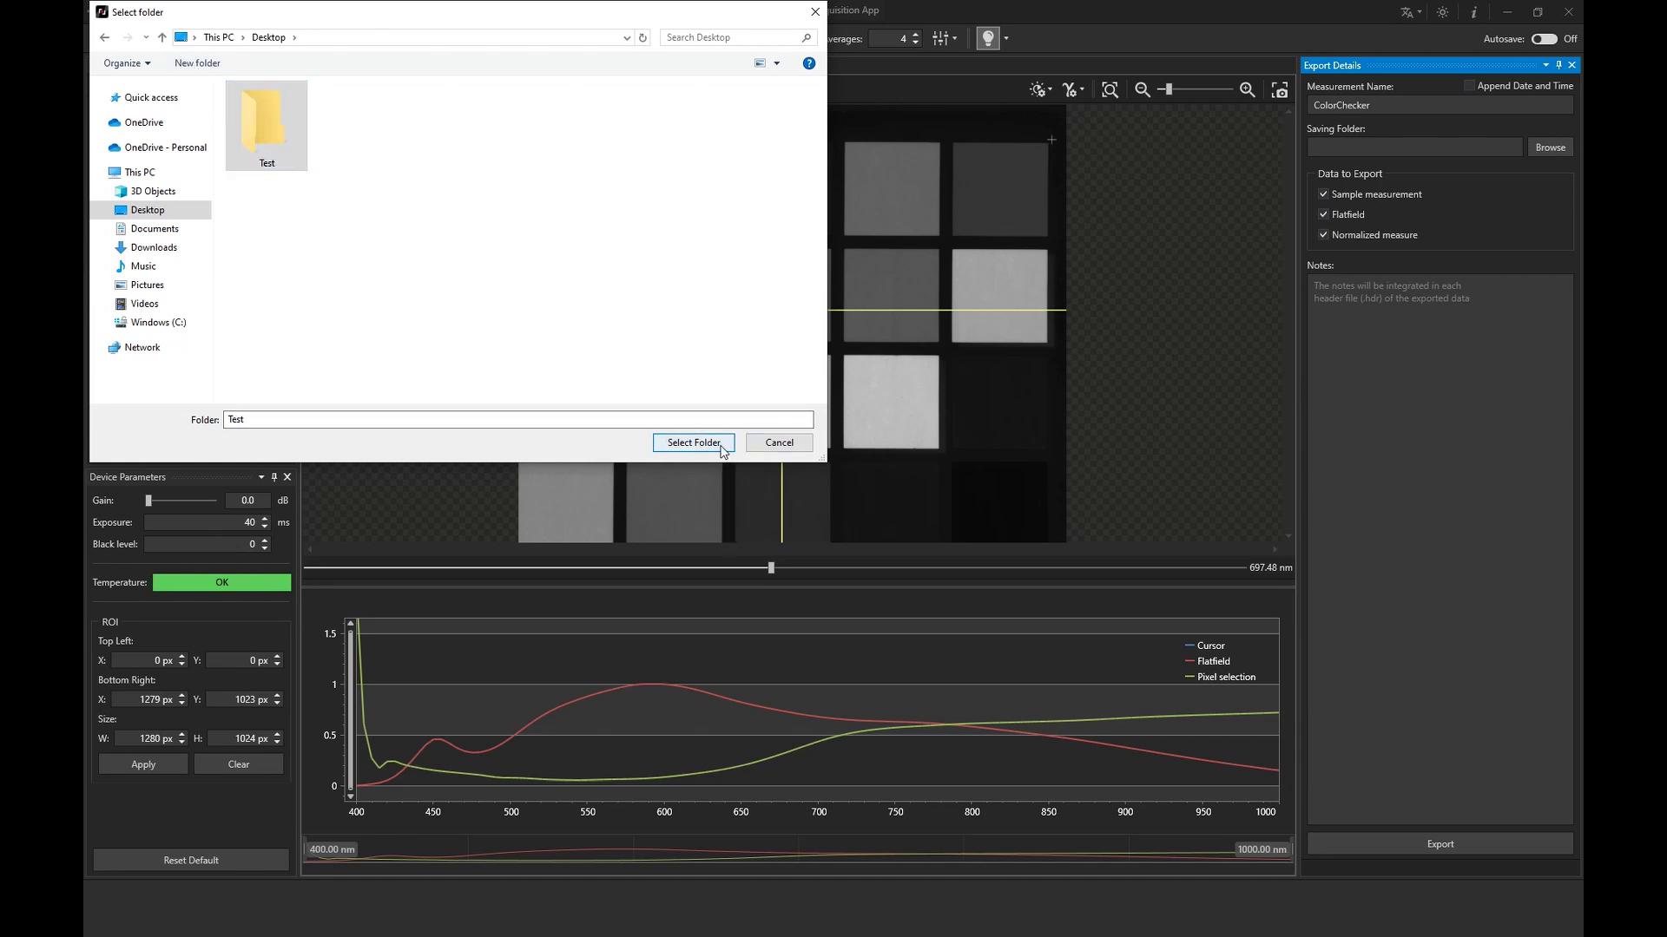
Add the note "40W halogen lamps" and export the sample measurement, flatfield and normalized measure
{"action": "left_click", "coordinate": [1324, 214]}
{"action": "left_click", "coordinate": [1347, 305]}
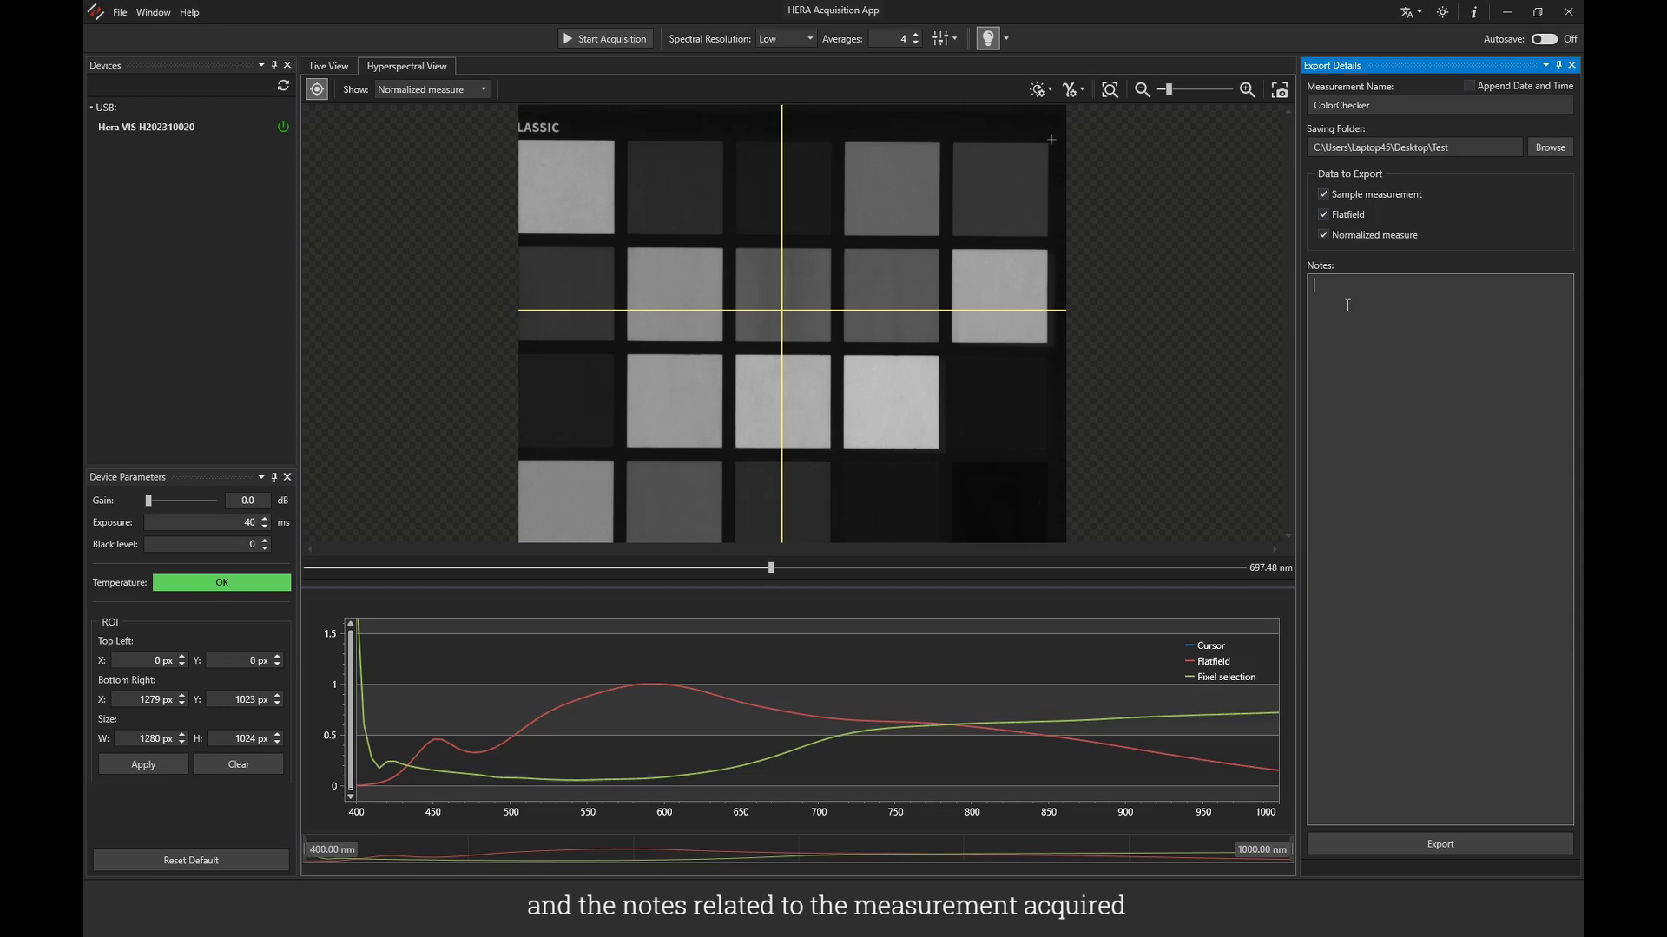
{"action": "type", "text": "W halogen"}
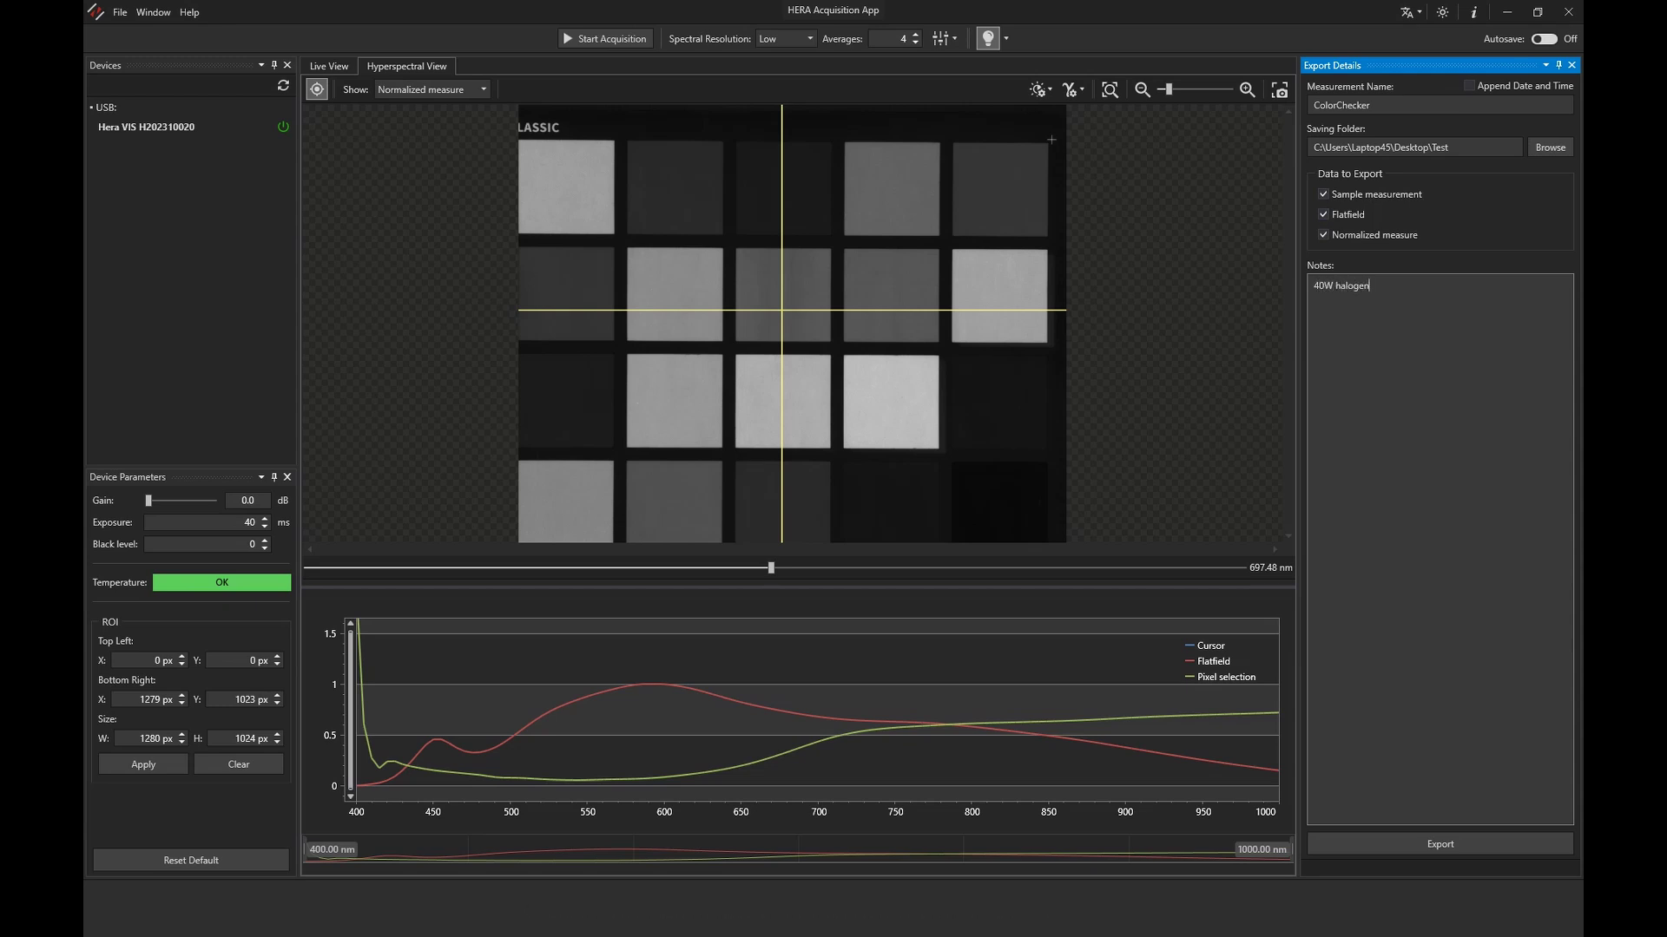
{"action": "type", "text": " lamps"}
{"action": "left_click", "coordinate": [1456, 851]}
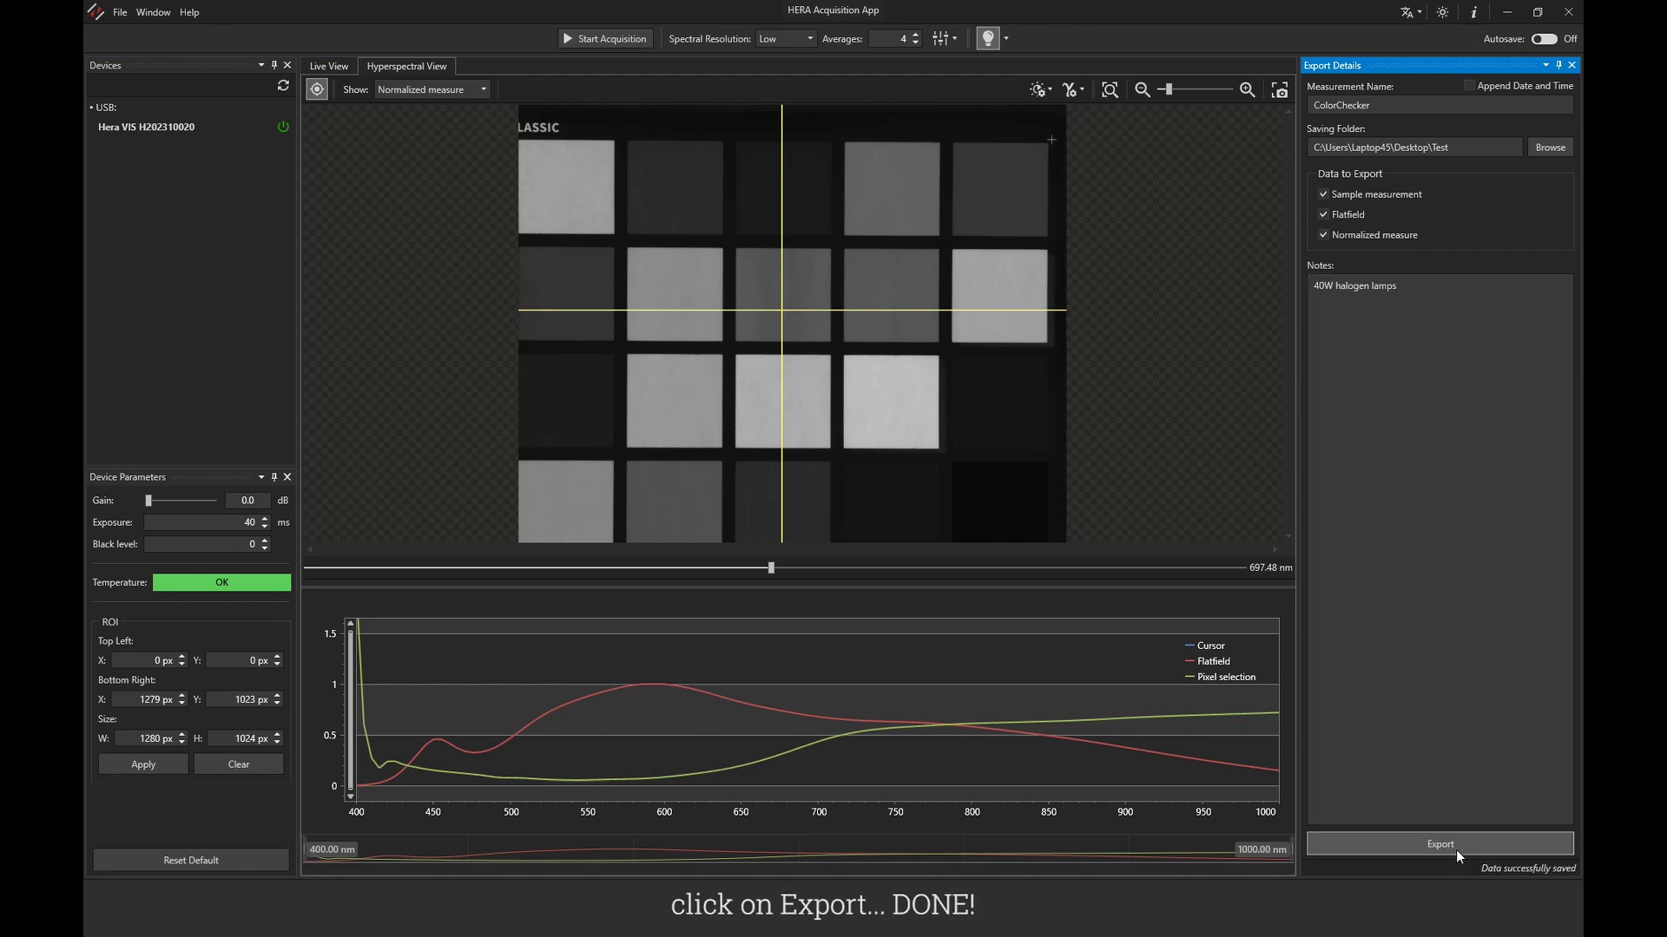